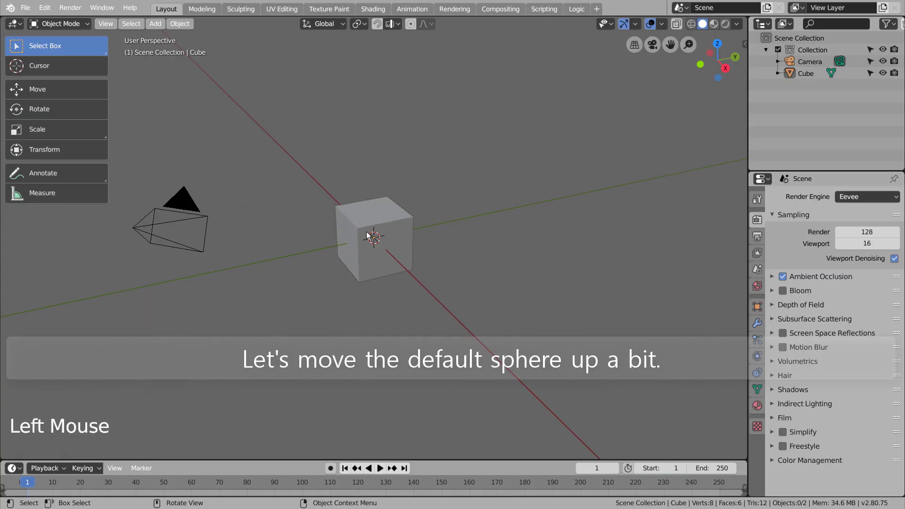
# Lift the default cube slightly and add a plane scaled 35 times as the floor.
pyautogui.press('g')
pyautogui.click(547, 256)
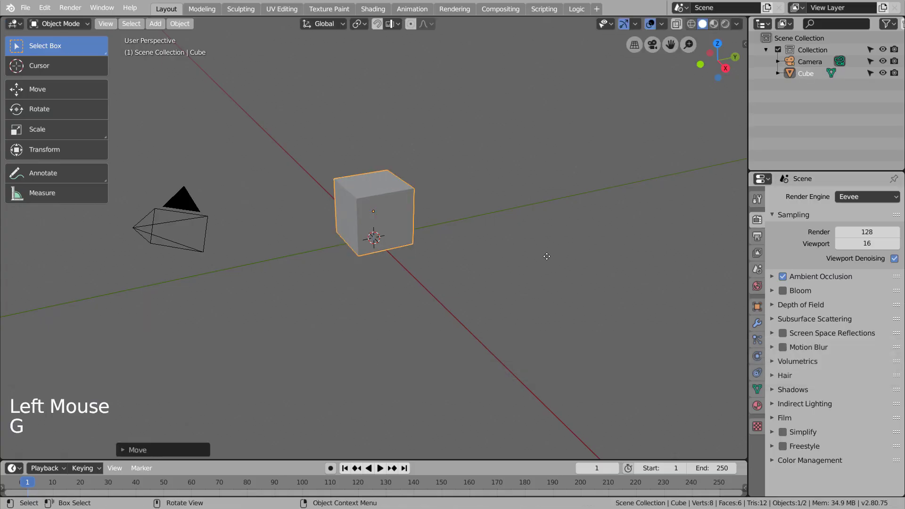
pyautogui.hotkey('shift', 'a')
pyautogui.moveTo(547, 257)
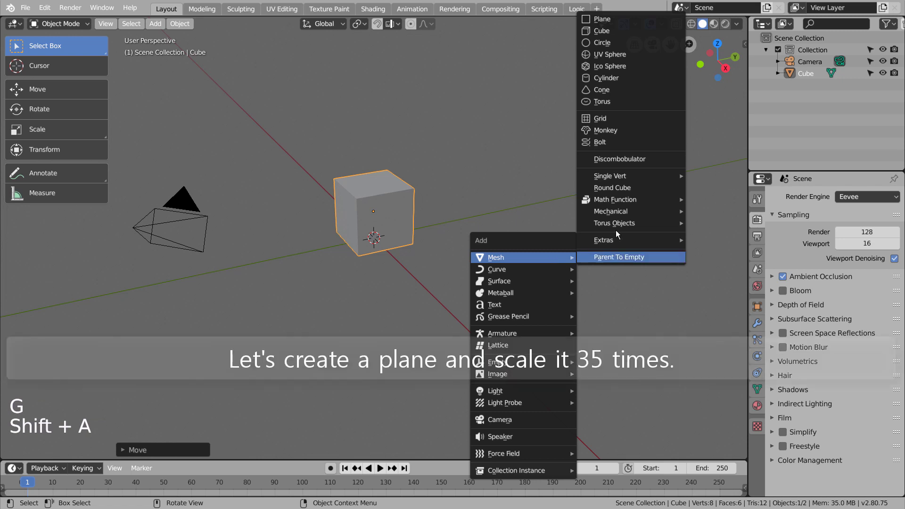
pyautogui.click(626, 22)
pyautogui.write('s35')
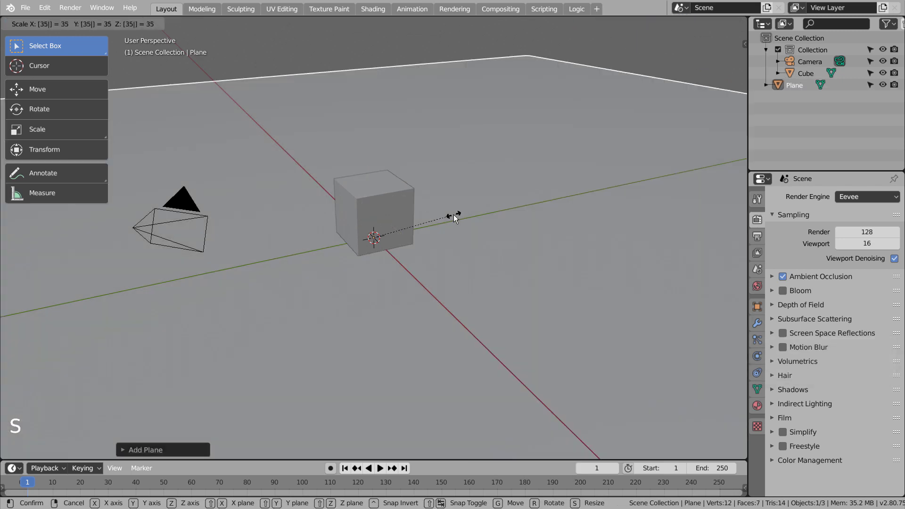
pyautogui.press('Return')
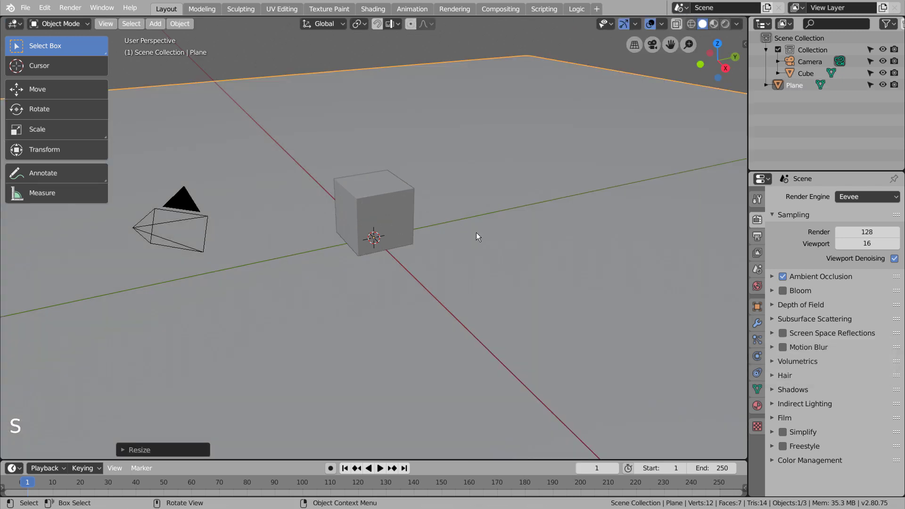
# In Shading, generate a UV Grid image and link it as Image Texture in the plane's new material.
pyautogui.click(371, 9)
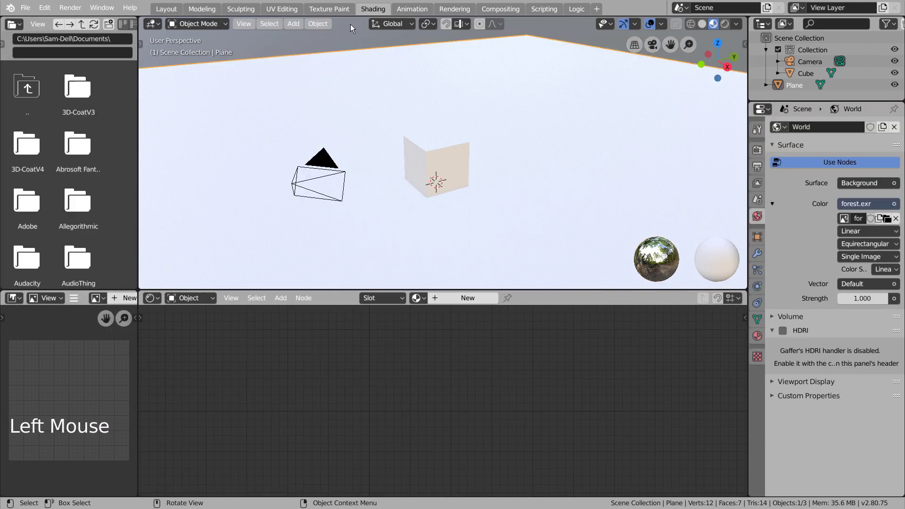
pyautogui.click(116, 297)
pyautogui.click(160, 349)
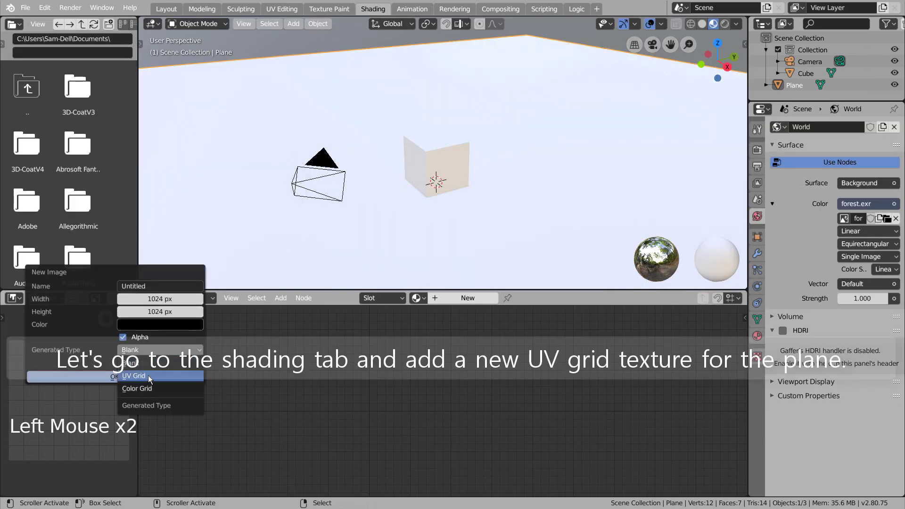
pyautogui.click(148, 375)
pyautogui.click(128, 376)
pyautogui.click(464, 298)
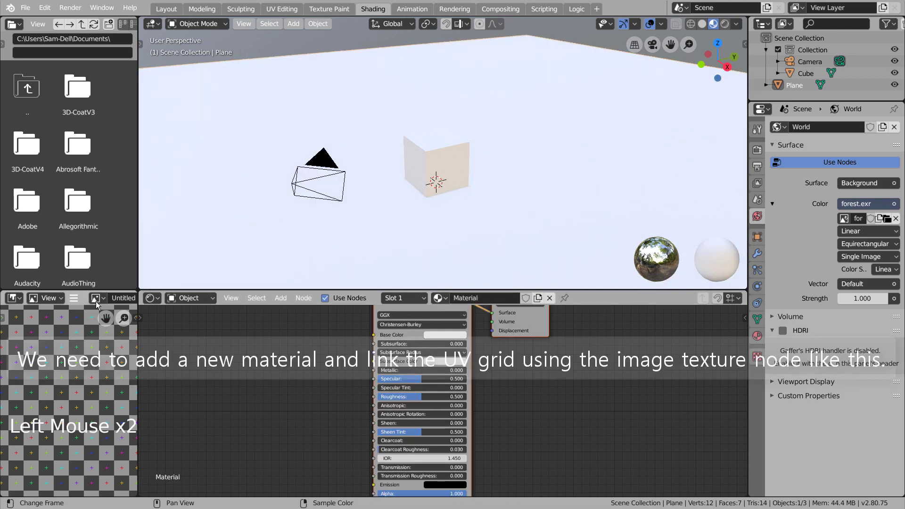
pyautogui.moveTo(95, 299); pyautogui.dragTo(373, 334)
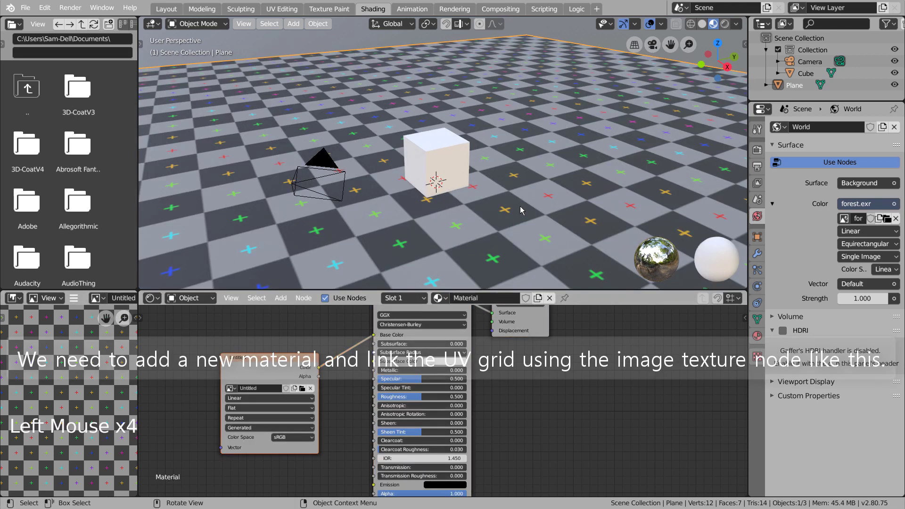
# Subdivide the cube into a sphere with Ctrl+5 and give it a new material.
pyautogui.click(416, 168)
pyautogui.hotkey('ctrl', '5')
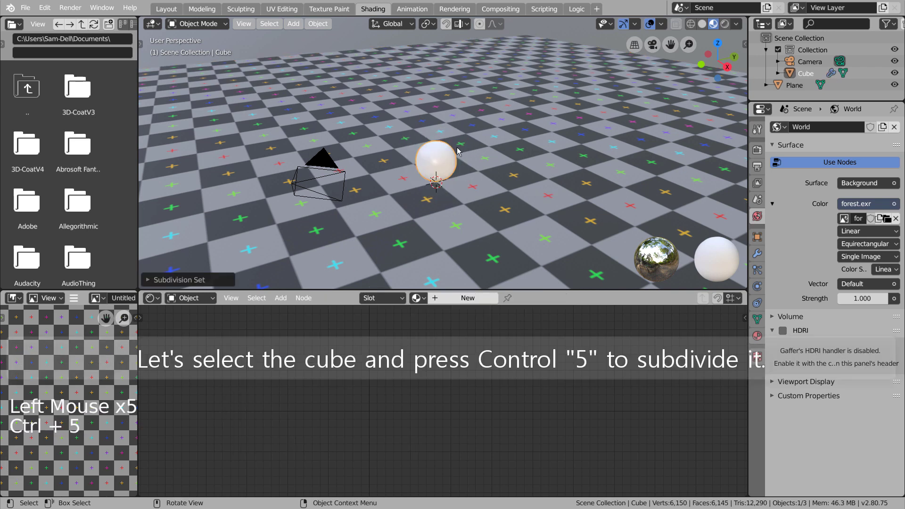
pyautogui.click(467, 298)
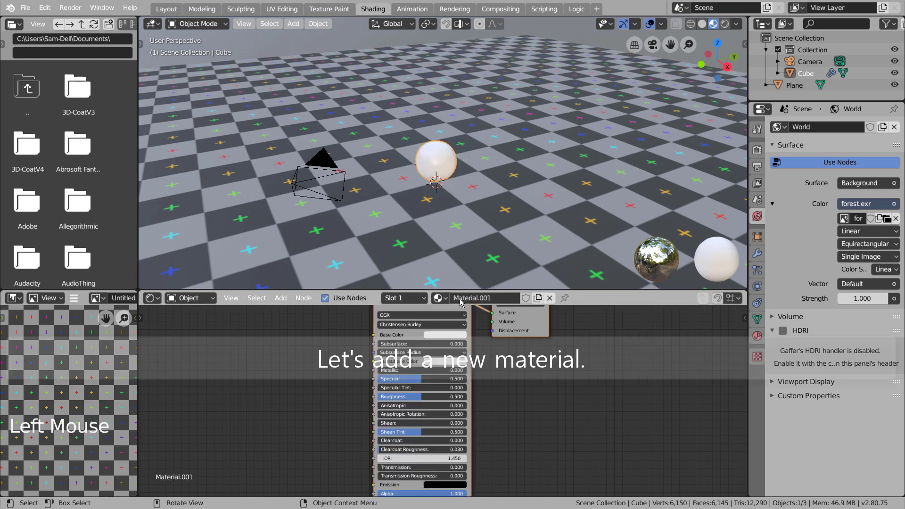
pyautogui.scroll(-3, 434, 353)
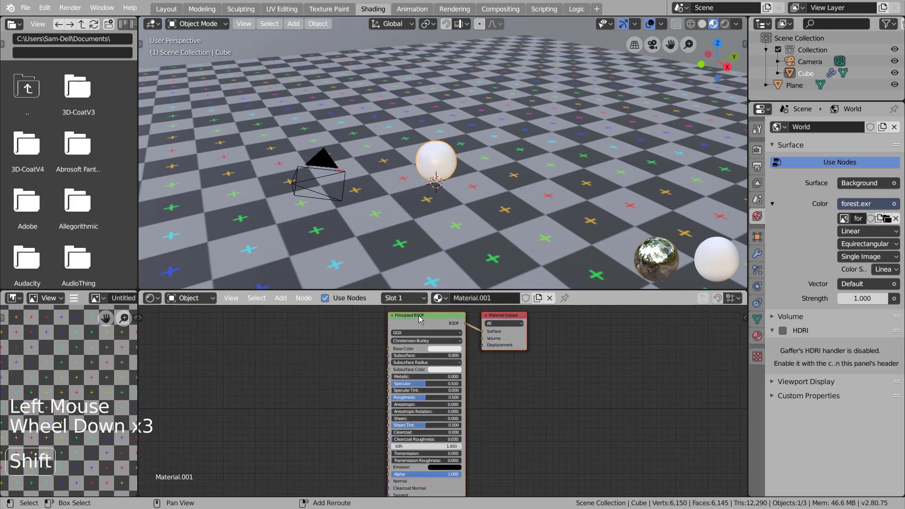
# Duplicate the sphere and slide the copy sideways along the Y axis.
pyautogui.click(436, 167)
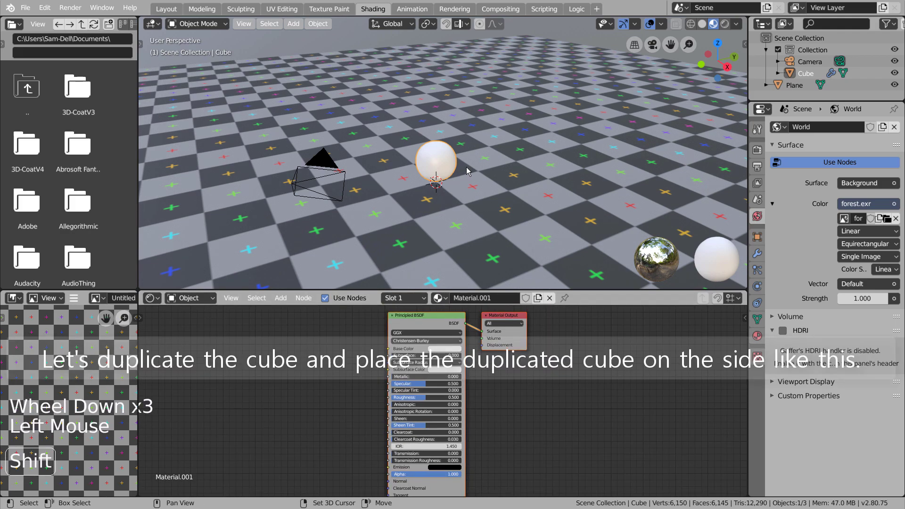
pyautogui.hotkey('shift', 'd')
pyautogui.press('y')
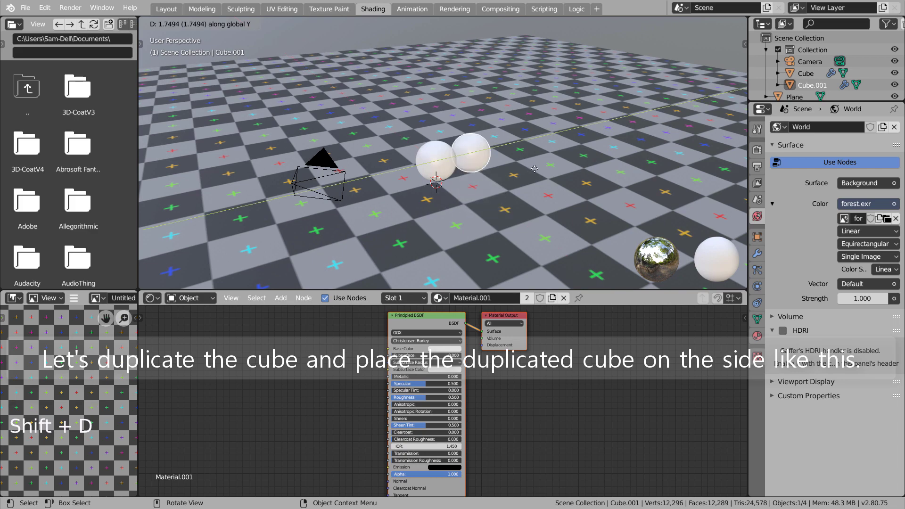
pyautogui.click(536, 168)
pyautogui.keyDown('shift'); pyautogui.moveTo(536, 168); pyautogui.dragTo(474, 207, button='middle'); pyautogui.keyUp('shift')
# Align the scene camera to the view and fly it forward toward the spheres.
pyautogui.press('ctrl+alt+KP_0')
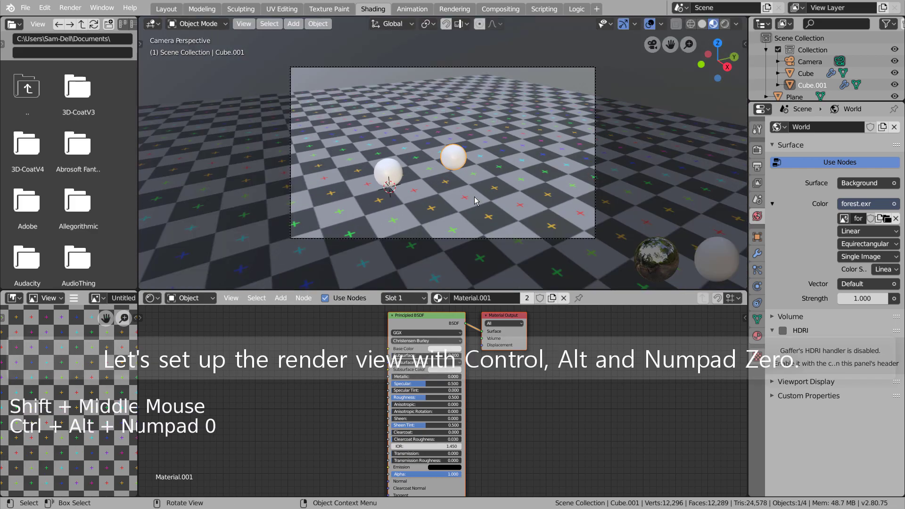
pyautogui.hotkey('shift', '`')
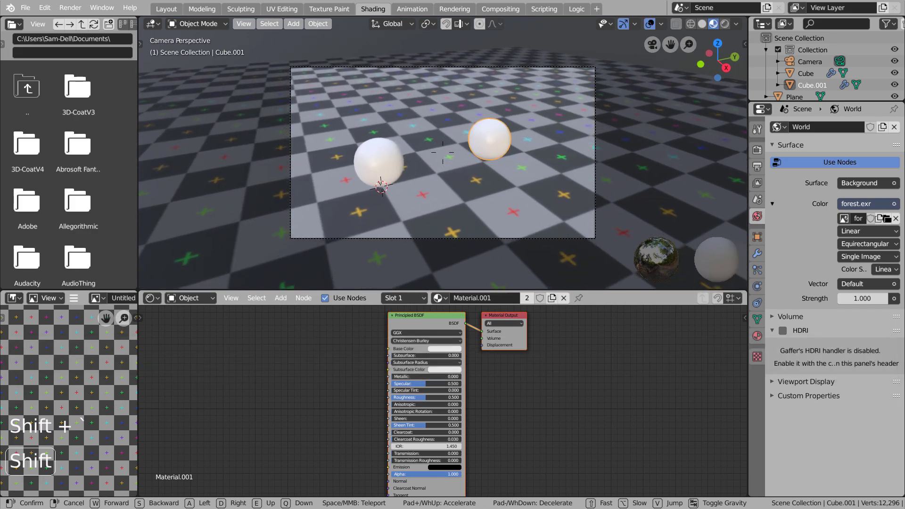
pyautogui.press('w')
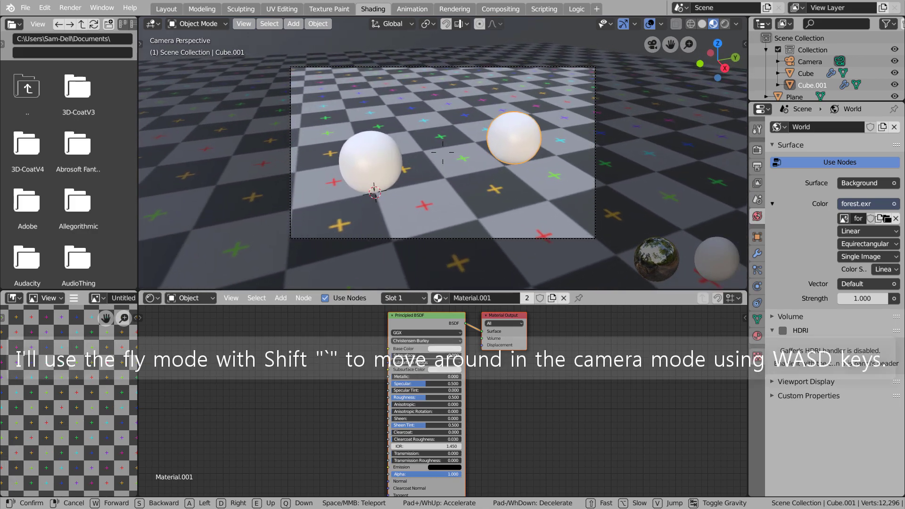
pyautogui.click(511, 137)
# Move the right sphere closer along Y and refine the camera framing.
pyautogui.press('g')
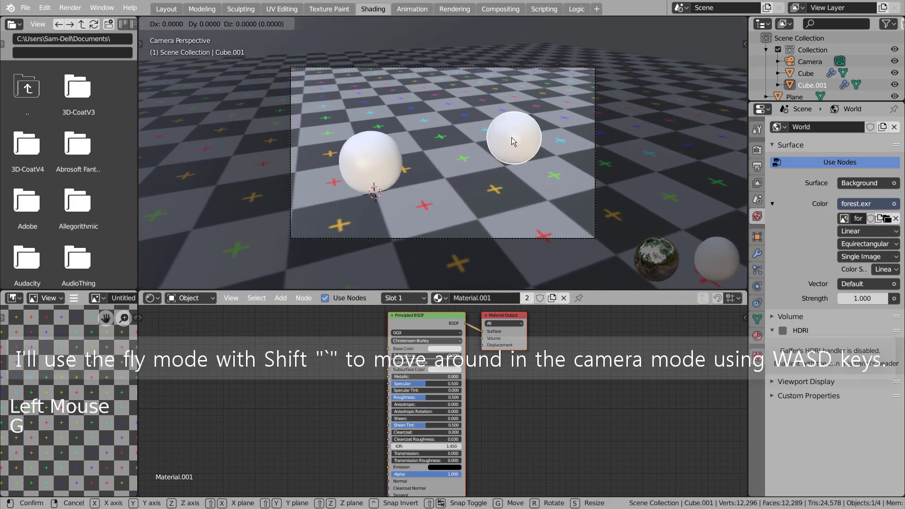
pyautogui.press('y')
pyautogui.click(472, 158)
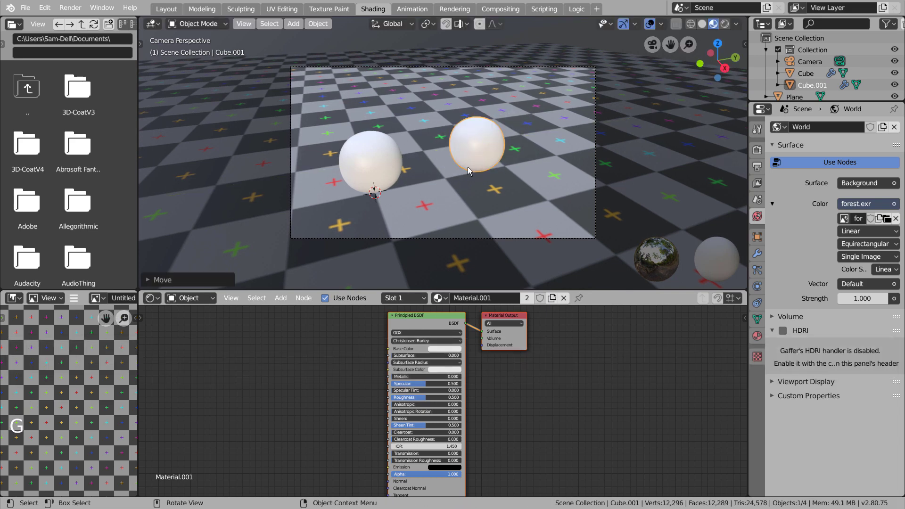
pyautogui.hotkey('shift', '`')
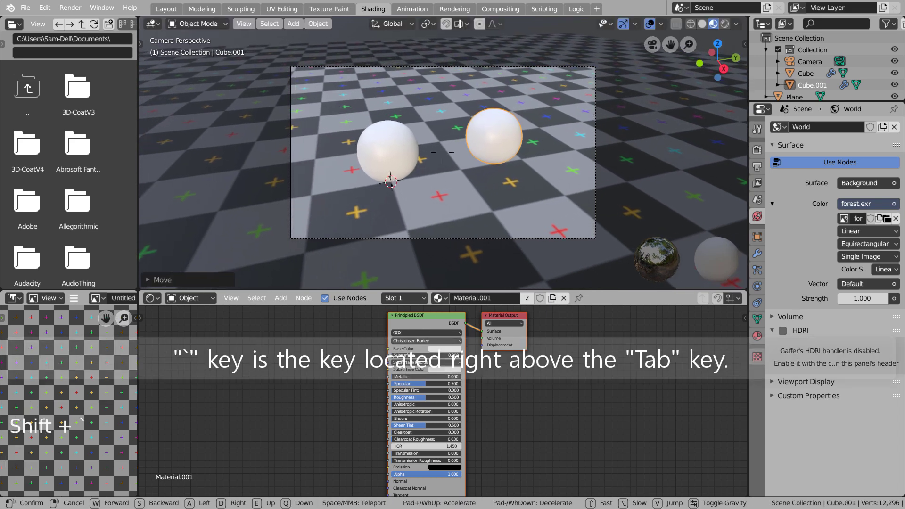
pyautogui.click(442, 152)
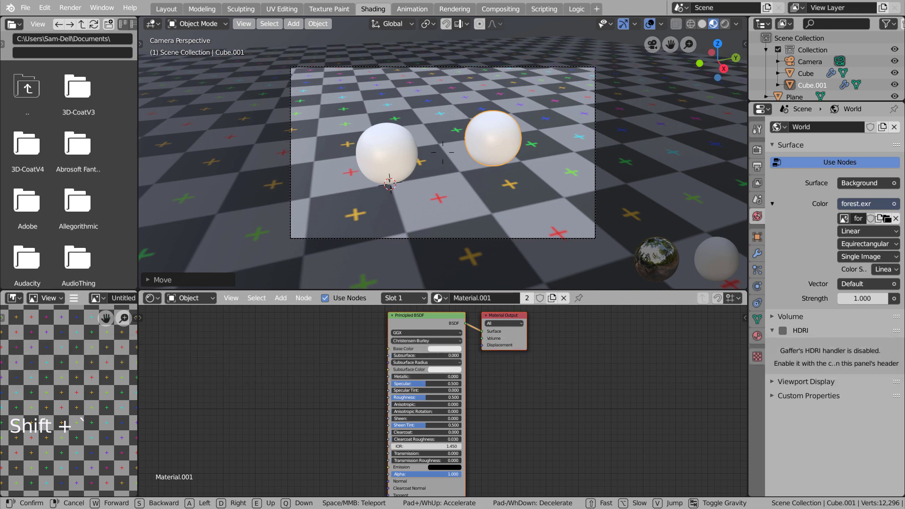
pyautogui.click(397, 161)
pyautogui.click(496, 150)
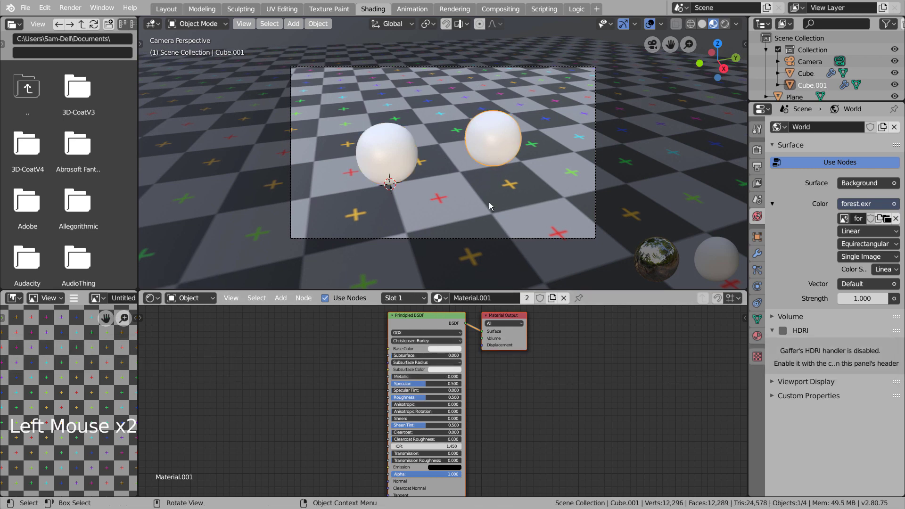
# Set the left sphere's Principled BSDF Metallic to 1.000.
pyautogui.click(512, 294)
pyautogui.click(407, 184)
pyautogui.click(337, 355)
pyautogui.click(396, 328)
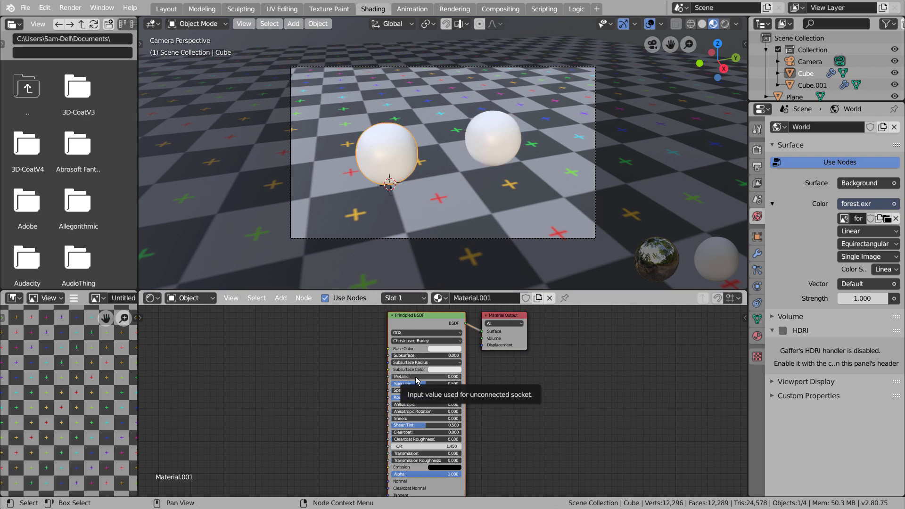
pyautogui.click(426, 316)
pyautogui.moveTo(425, 319); pyautogui.dragTo(399, 321)
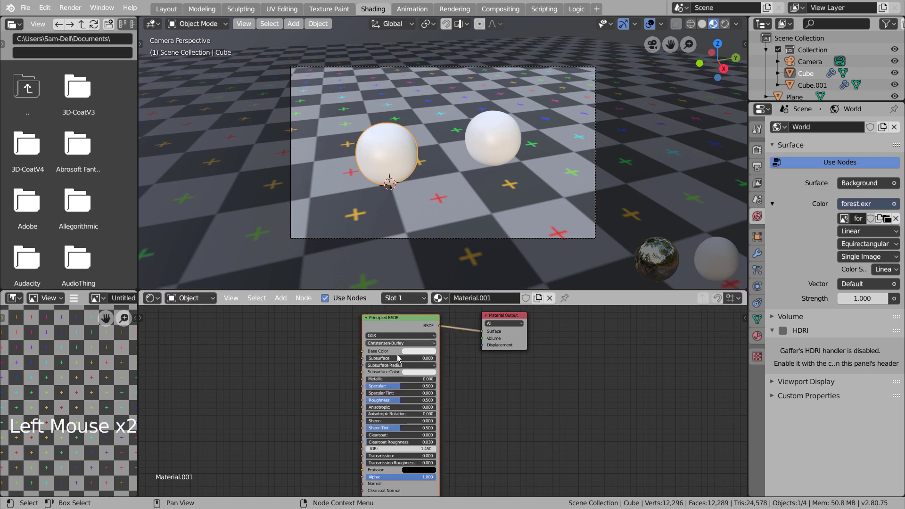
pyautogui.moveTo(390, 379); pyautogui.dragTo(433, 383)
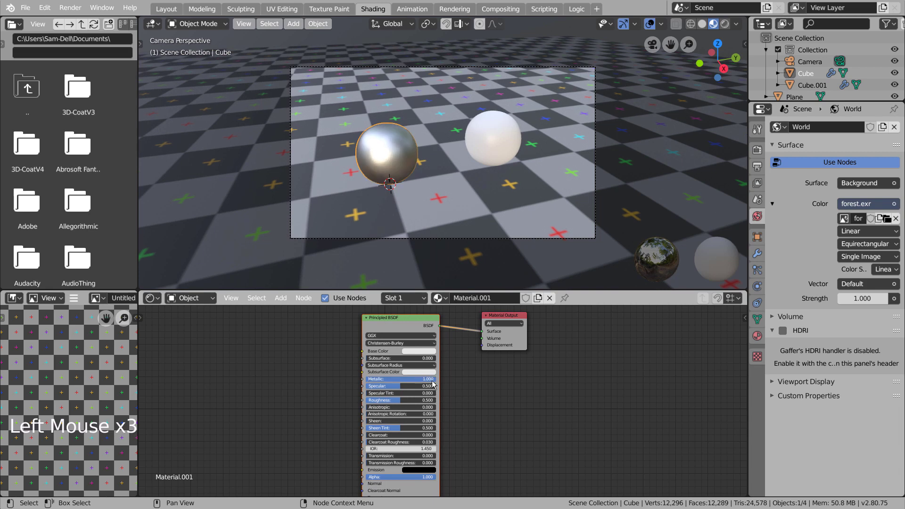
# Select the chrome and white spheres in turn and bring up their object context menus.
pyautogui.click(381, 154)
pyautogui.rightClick(382, 151)
pyautogui.click(496, 137)
pyautogui.rightClick(495, 137)
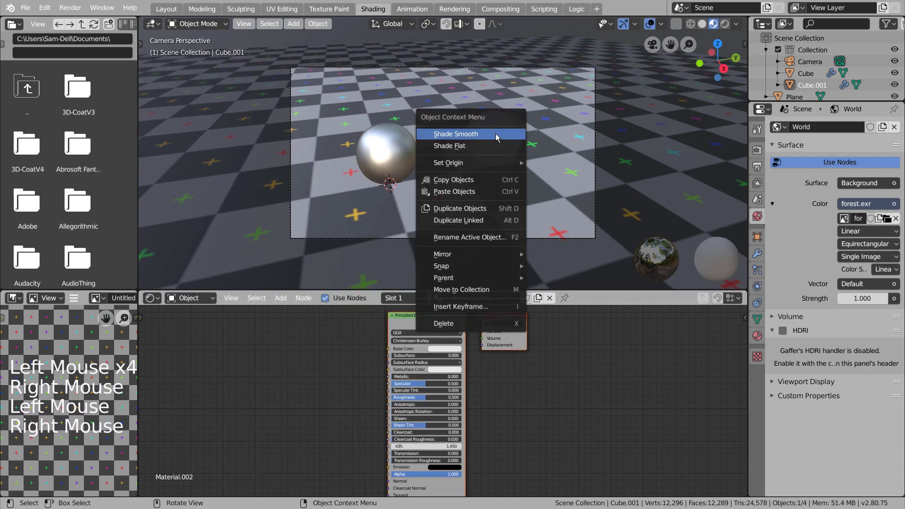
# Apply the left sphere's Subdivision modifier.
pyautogui.click(495, 134)
pyautogui.click(387, 151)
pyautogui.click(757, 253)
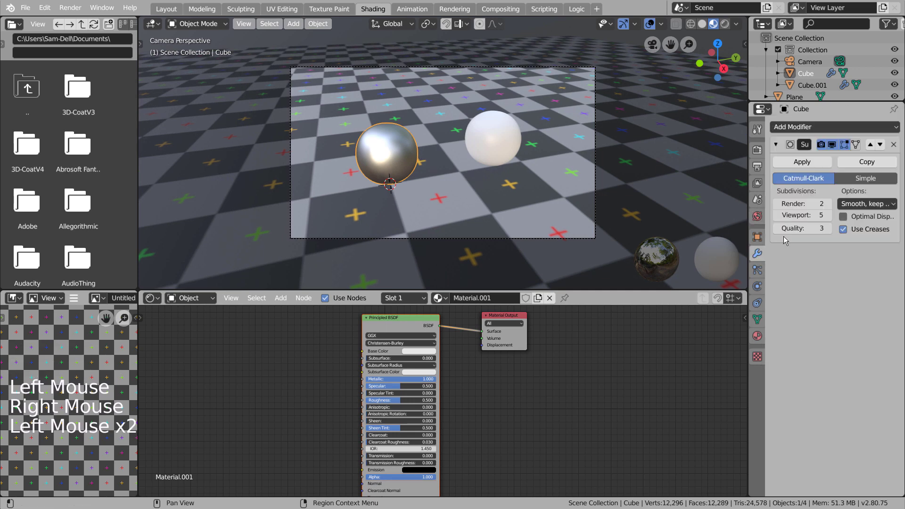
pyautogui.click(801, 161)
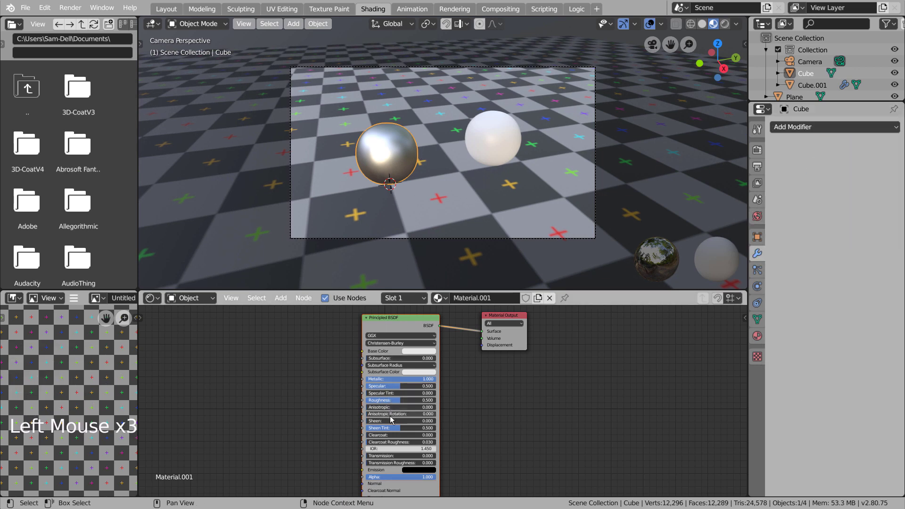
# Set the Principled BSDF base colour to yellow gold and roughness to about 0.031.
pyautogui.click(417, 344)
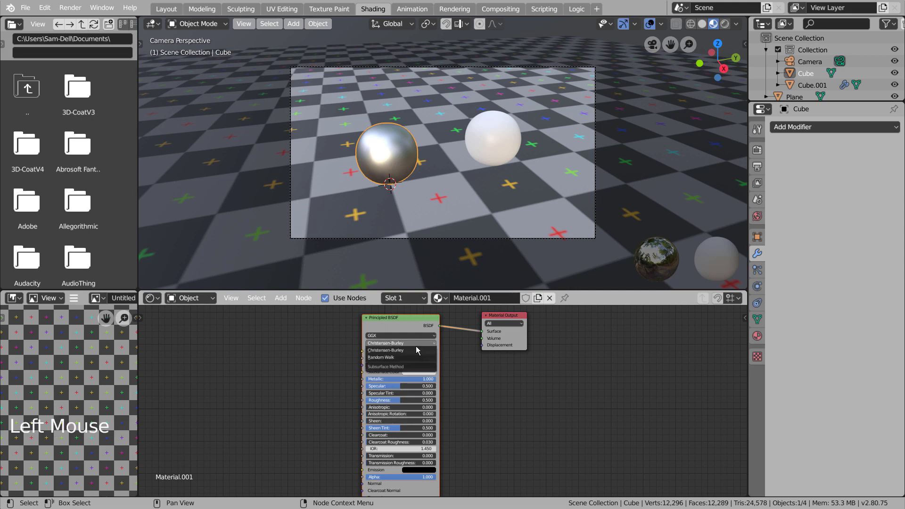
pyautogui.click(418, 350)
pyautogui.click(414, 351)
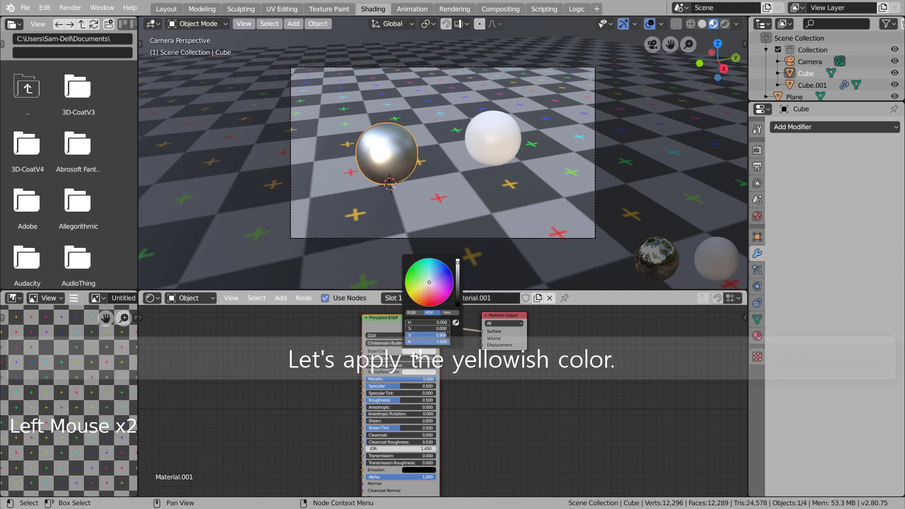
pyautogui.moveTo(419, 297); pyautogui.dragTo(414, 294)
pyautogui.moveTo(401, 400); pyautogui.dragTo(373, 400)
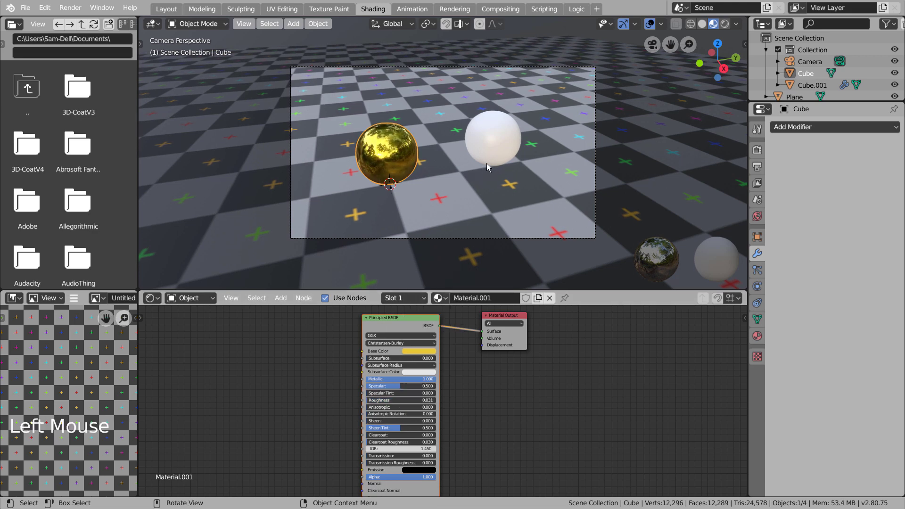
# Delete only the Principled BSDF node from the right sphere's material.
pyautogui.click(498, 140)
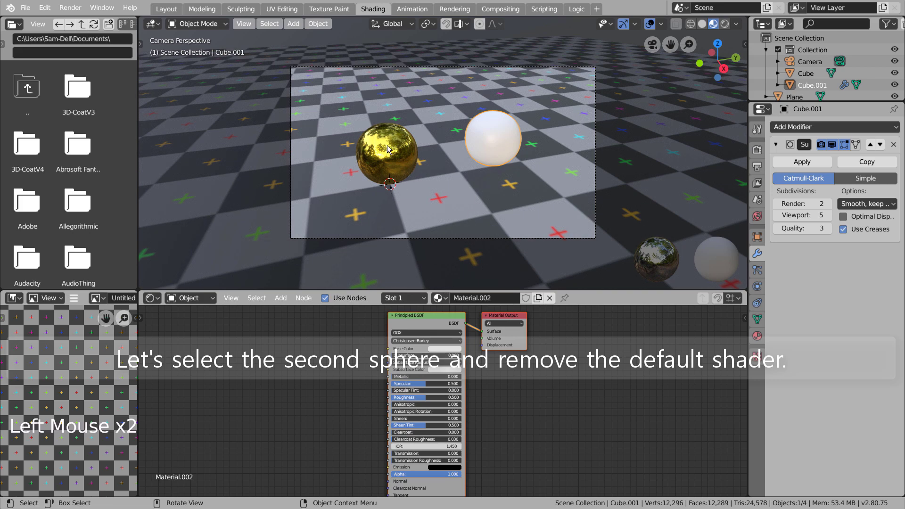
pyautogui.click(387, 147)
pyautogui.click(492, 152)
pyautogui.click(417, 319)
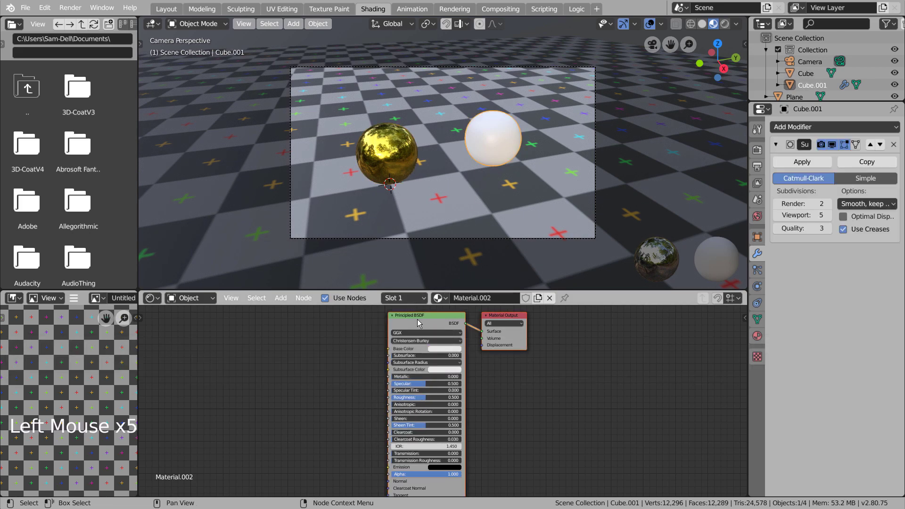
pyautogui.press('x')
pyautogui.click(354, 346)
pyautogui.hotkey('ctrl', 'z')
pyautogui.hotkey('ctrl', 'z')
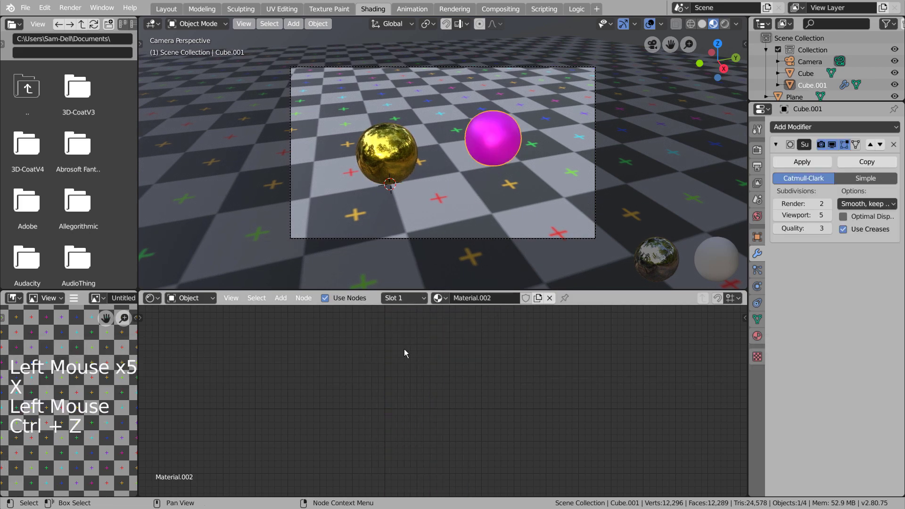
pyautogui.click(426, 323)
pyautogui.press('x')
# Add a Diffuse BSDF node via node search.
pyautogui.click(309, 347)
pyautogui.hotkey('shift', 'a')
pyautogui.click(309, 347)
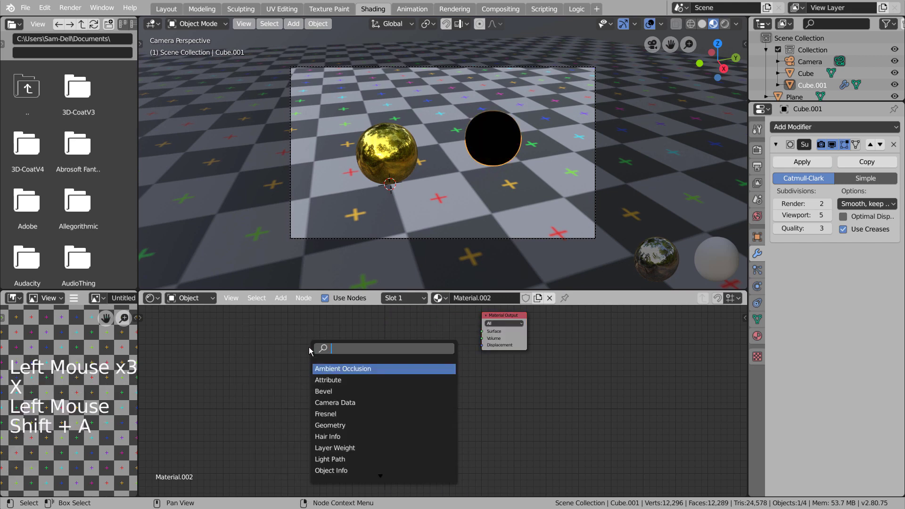
pyautogui.write('dif')
pyautogui.press('Return')
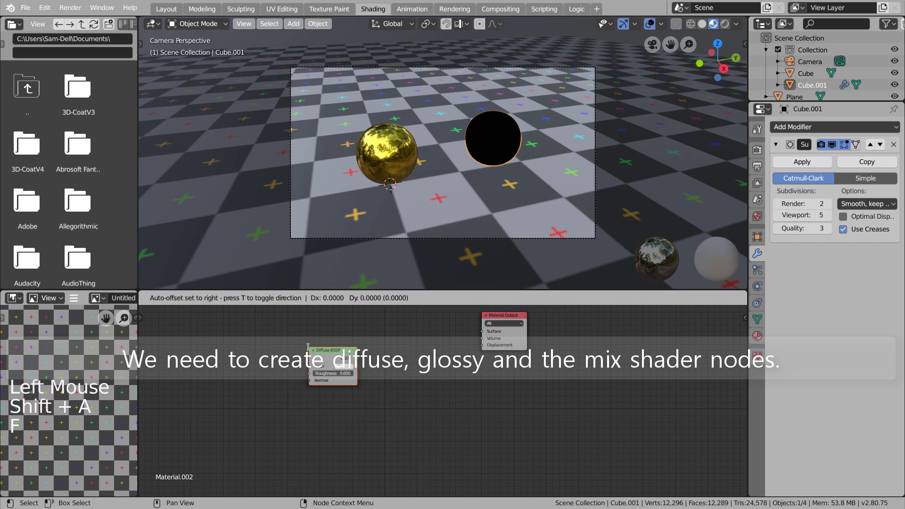
pyautogui.click(280, 319)
# Add a Glossy BSDF below the Diffuse node and a Mix Shader before the output.
pyautogui.hotkey('shift', 'a')
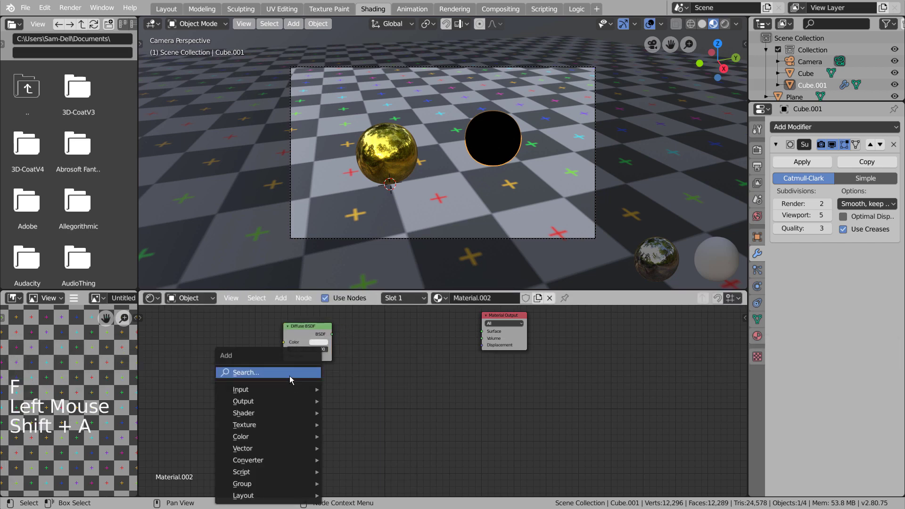
pyautogui.click(288, 374)
pyautogui.write('glos')
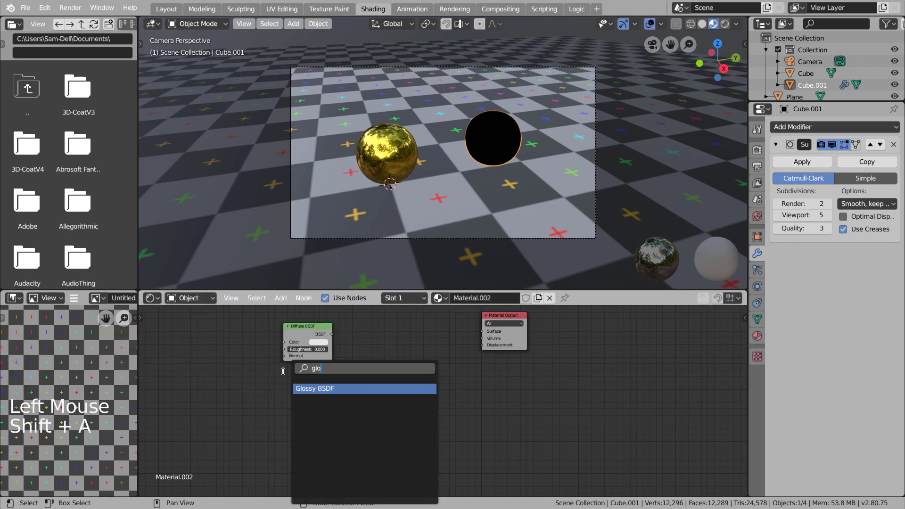
pyautogui.press('Return')
pyautogui.click(284, 371)
pyautogui.click(383, 343)
pyautogui.hotkey('shift', 'a')
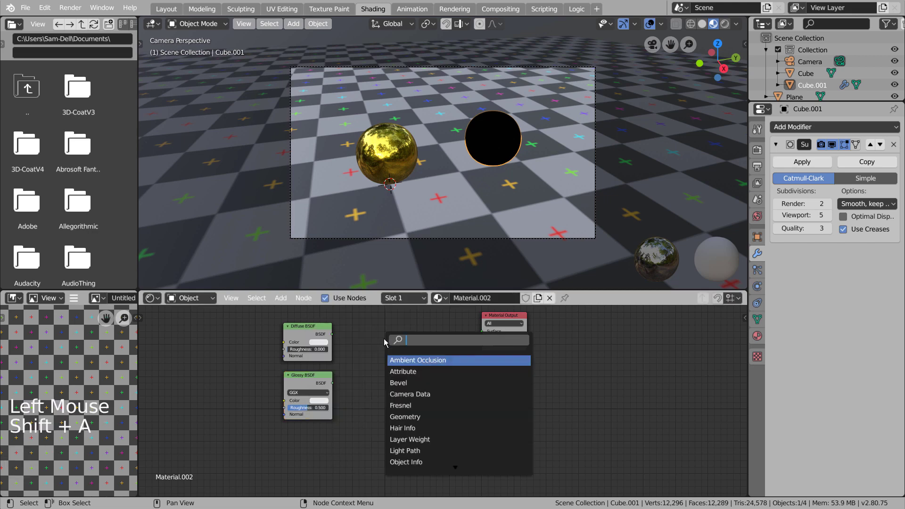
pyautogui.write('mix')
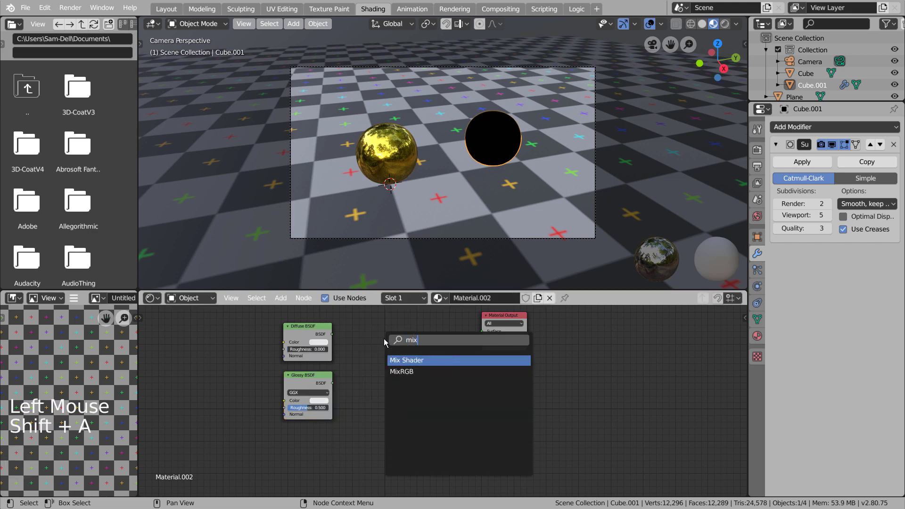
pyautogui.click(399, 359)
pyautogui.click(384, 336)
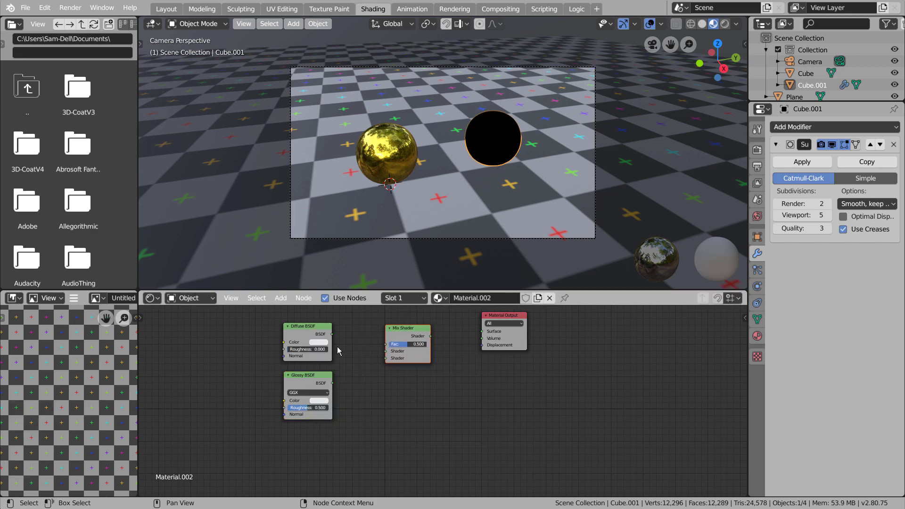
# Link Diffuse and Glossy BSDF into Mix Shader, and Mix Shader into Material Output Surface.
pyautogui.moveTo(332, 334); pyautogui.dragTo(385, 351)
pyautogui.click(335, 382)
pyautogui.moveTo(333, 382); pyautogui.dragTo(386, 358)
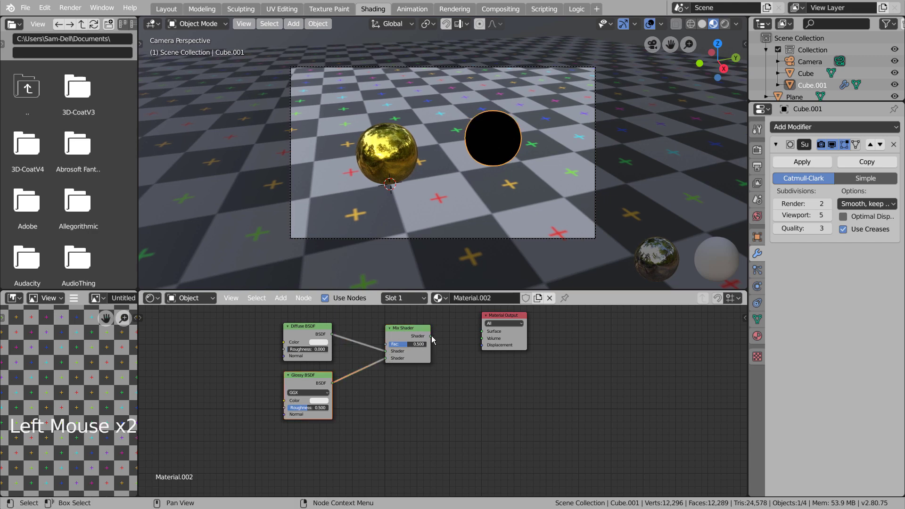
pyautogui.moveTo(430, 336); pyautogui.dragTo(481, 331)
pyautogui.scroll(2, 486, 143)
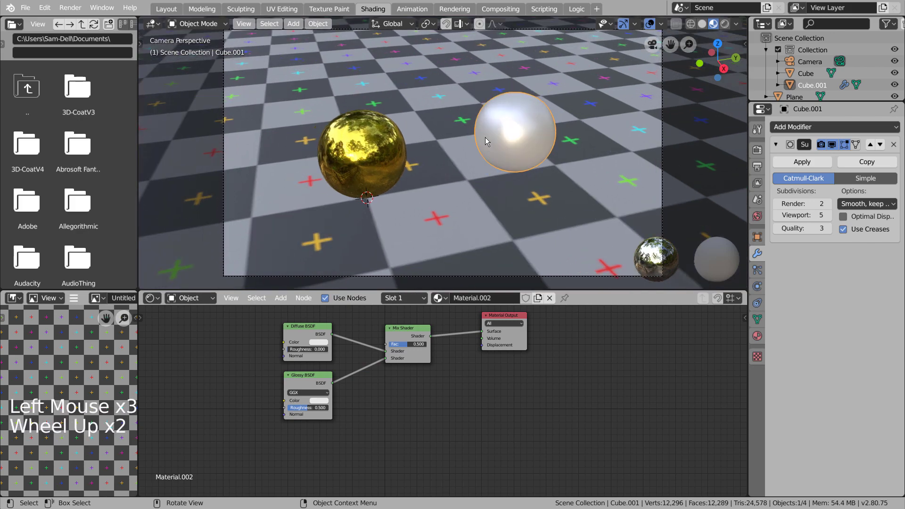
# Set Diffuse colour to yellow, Glossy colour to orange-yellow and Glossy roughness to 0.
pyautogui.click(324, 345)
pyautogui.click(322, 283)
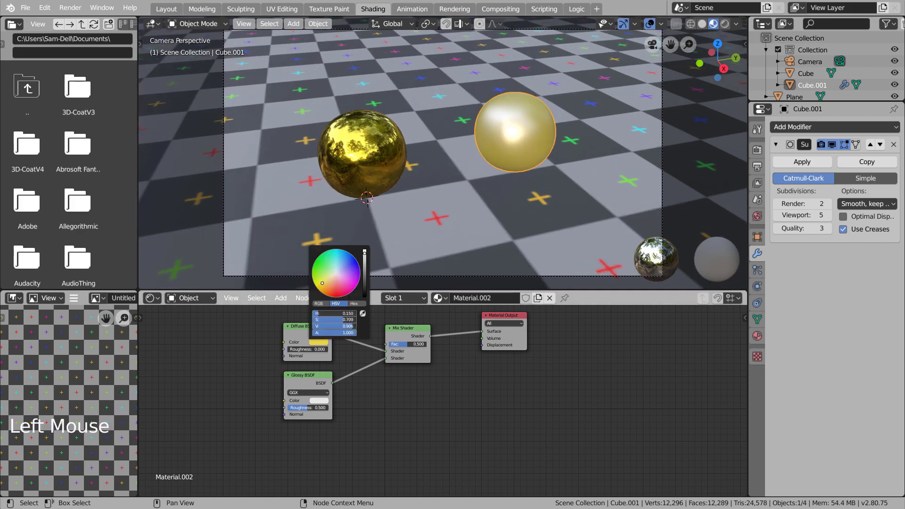
pyautogui.click(315, 400)
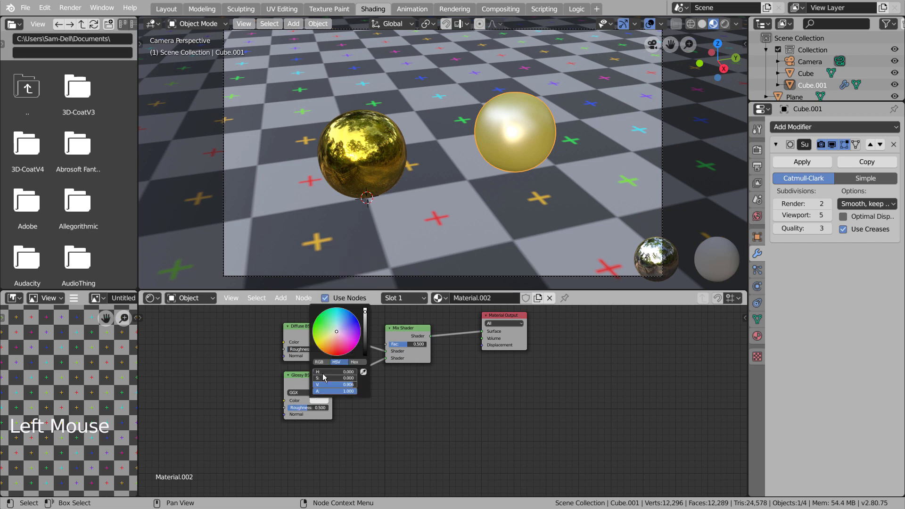
pyautogui.click(325, 348)
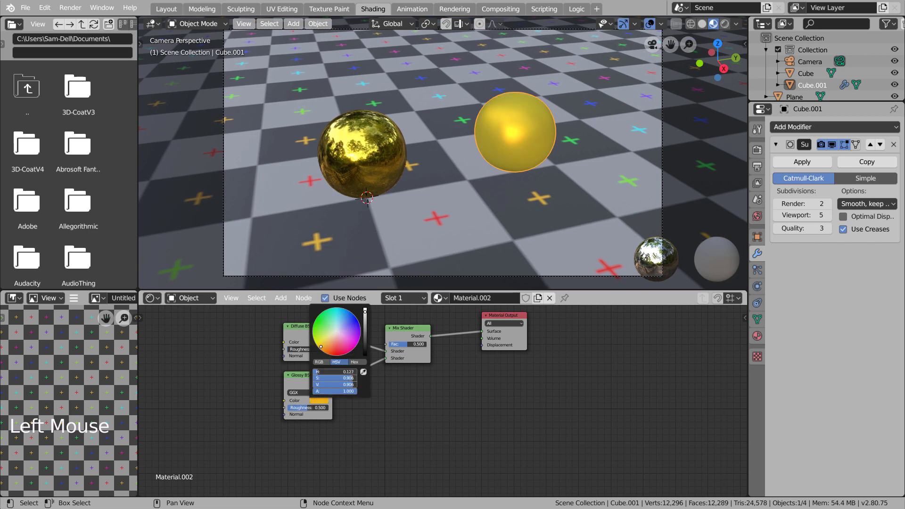
pyautogui.scroll(1, 302, 415)
pyautogui.moveTo(309, 408); pyautogui.dragTo(283, 408)
pyautogui.moveTo(305, 347)
pyautogui.mouseDown()
pyautogui.moveTo(348, 346)
pyautogui.moveTo(305, 346)
pyautogui.mouseUp()
pyautogui.keyDown('shift'); pyautogui.moveTo(485, 103); pyautogui.dragTo(467, 176, button='middle'); pyautogui.keyUp('shift')
pyautogui.scroll(3, 476, 179)
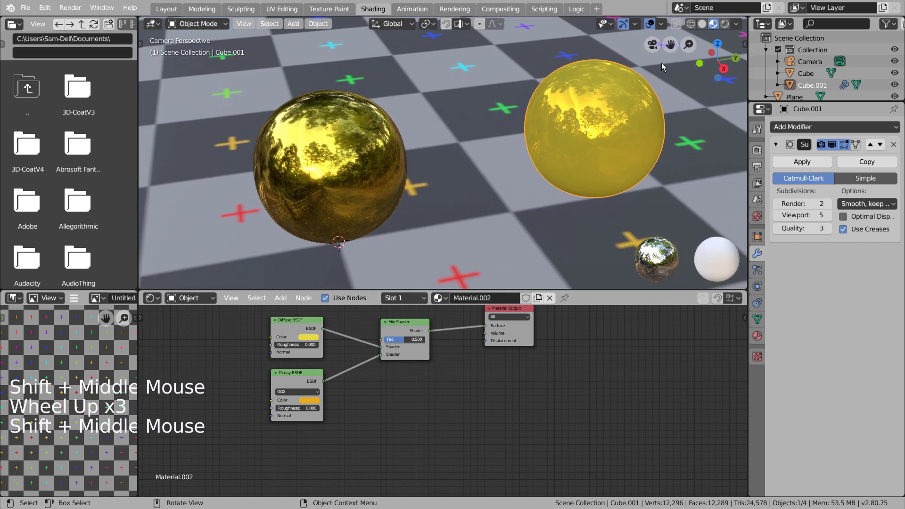
# Add a Noise Texture node to the left sphere's Material.001 to feed its Displacement.
pyautogui.click(355, 157)
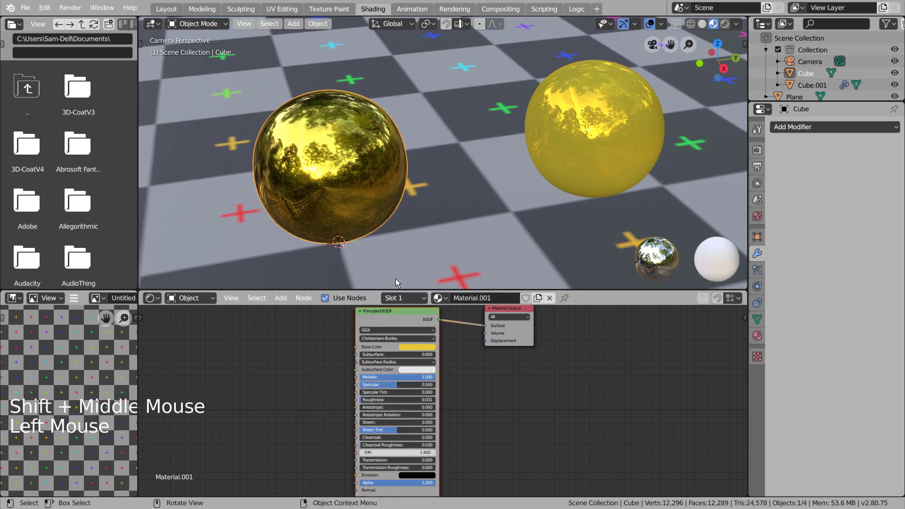
pyautogui.click(332, 369)
pyautogui.hotkey('shift', 'a')
pyautogui.click(332, 369)
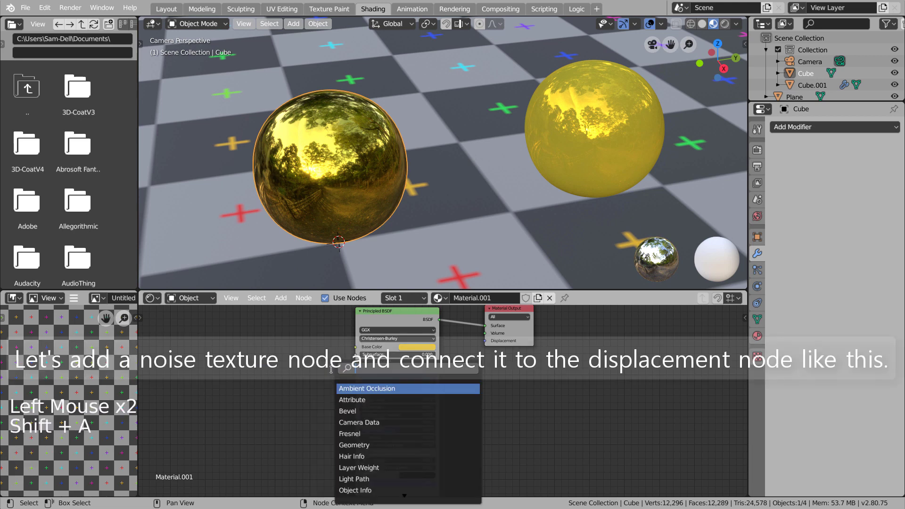
pyautogui.write('noise')
pyautogui.press('Return')
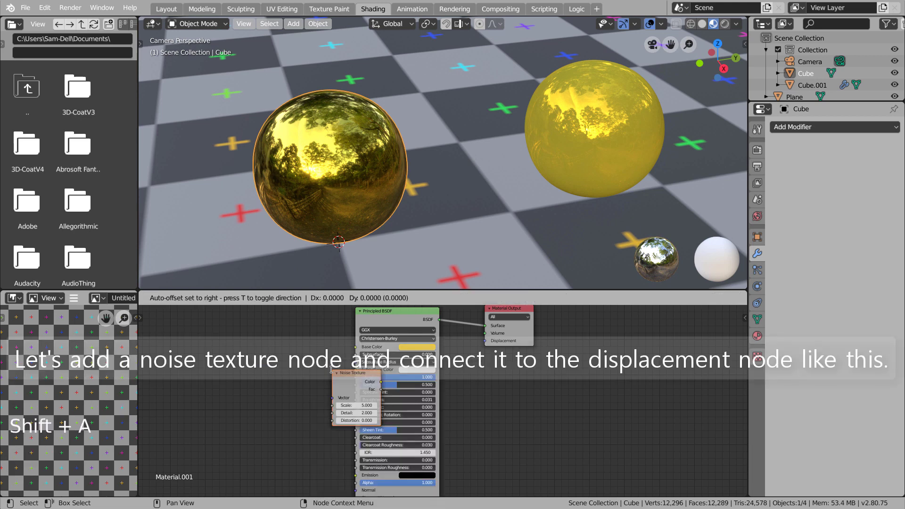
pyautogui.click(449, 357)
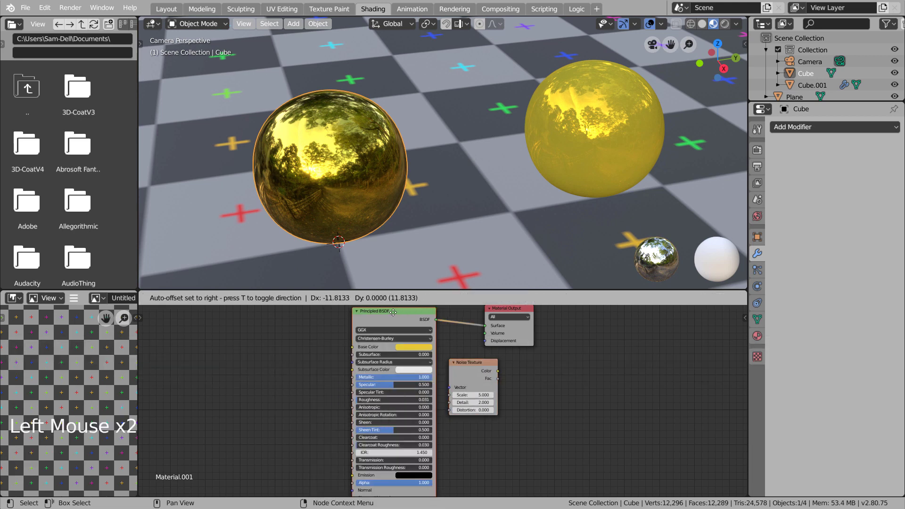
pyautogui.moveTo(472, 368); pyautogui.dragTo(485, 340)
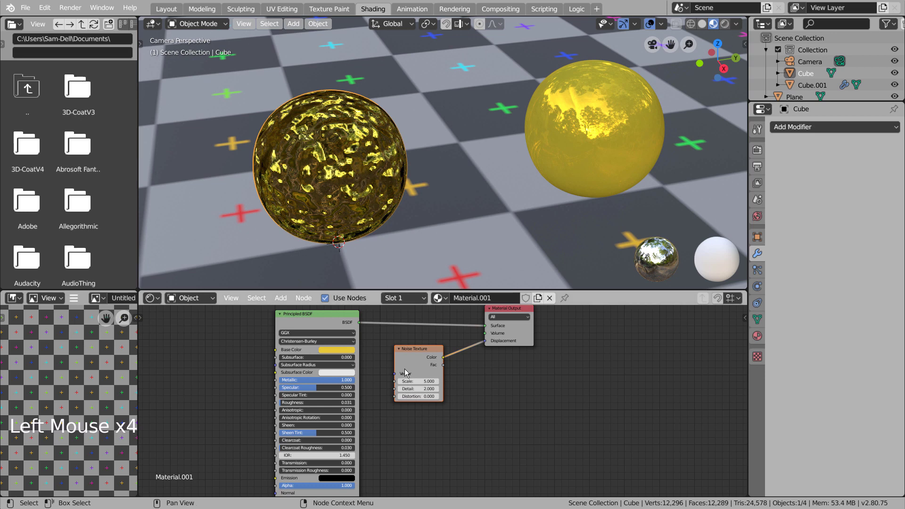
# Set the Noise Texture to Scale 2, Detail 15, Distortion 0, and orbit toward the right sphere.
pyautogui.click(418, 381)
pyautogui.click(418, 381)
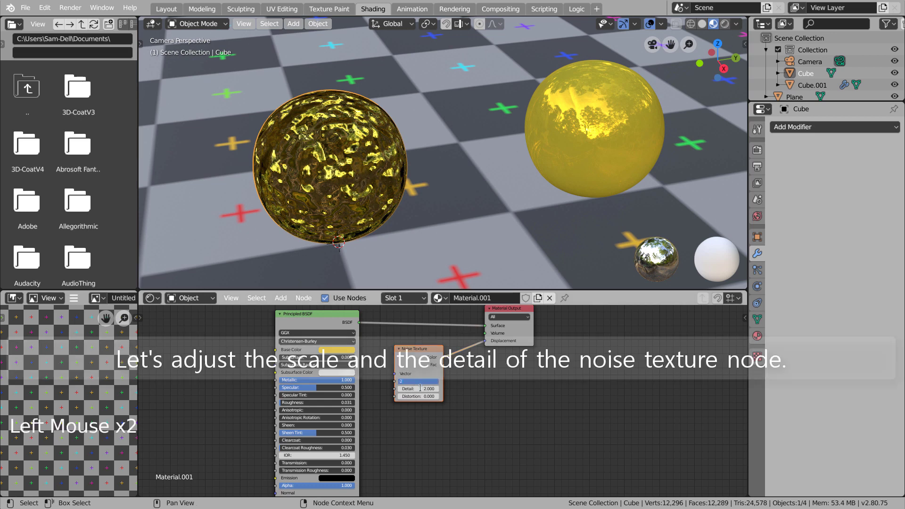
pyautogui.click(419, 388)
pyautogui.write('15')
pyautogui.press('Return')
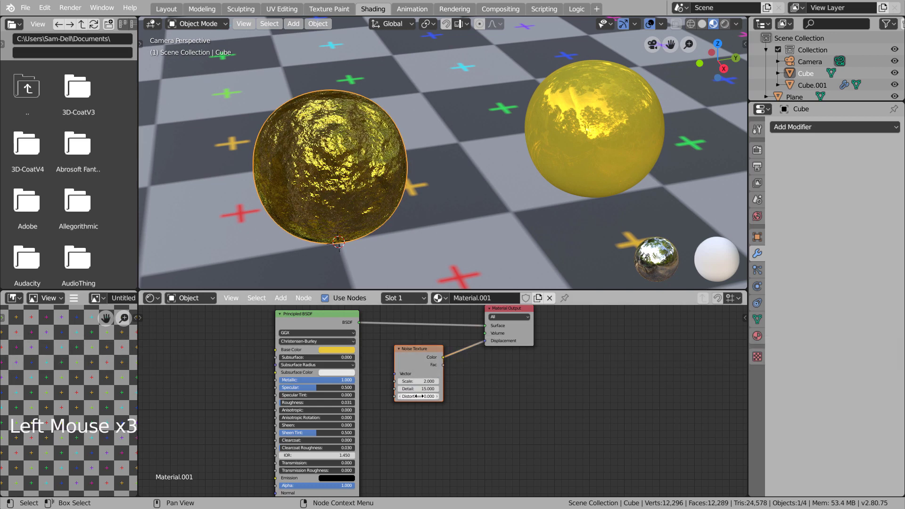
pyautogui.click(418, 395)
pyautogui.write('1')
pyautogui.press('Return')
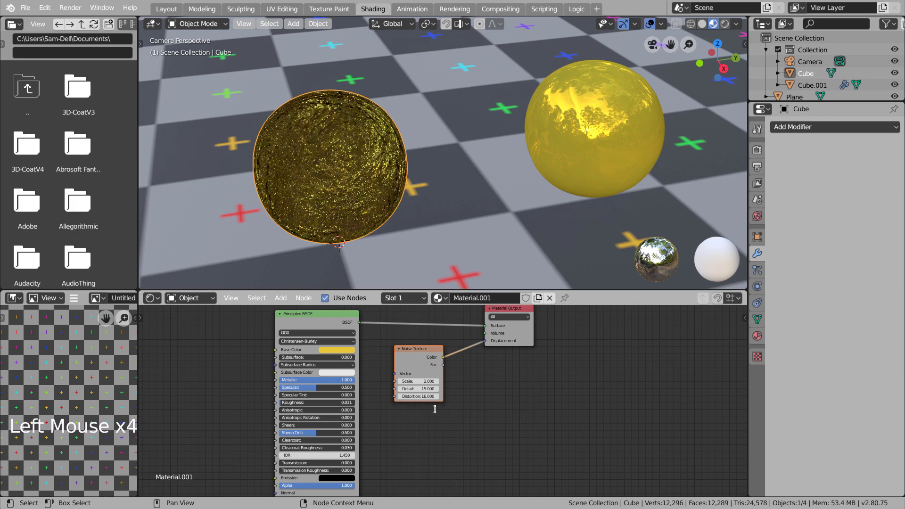
pyautogui.click(422, 395)
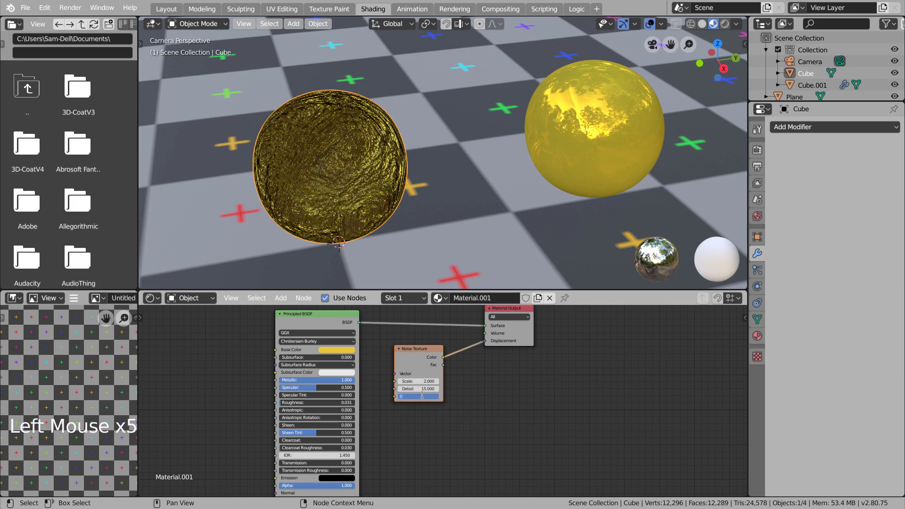
pyautogui.press('Return')
pyautogui.moveTo(393, 208)
pyautogui.mouseDown(button='middle')
pyautogui.moveTo(401, 194)
pyautogui.moveTo(456, 188)
pyautogui.moveTo(377, 205)
pyautogui.mouseUp(button='middle')
pyautogui.scroll(4, 406, 195)
# Select the right sphere and add a Noise Texture node below its Mix Shader.
pyautogui.click(556, 90)
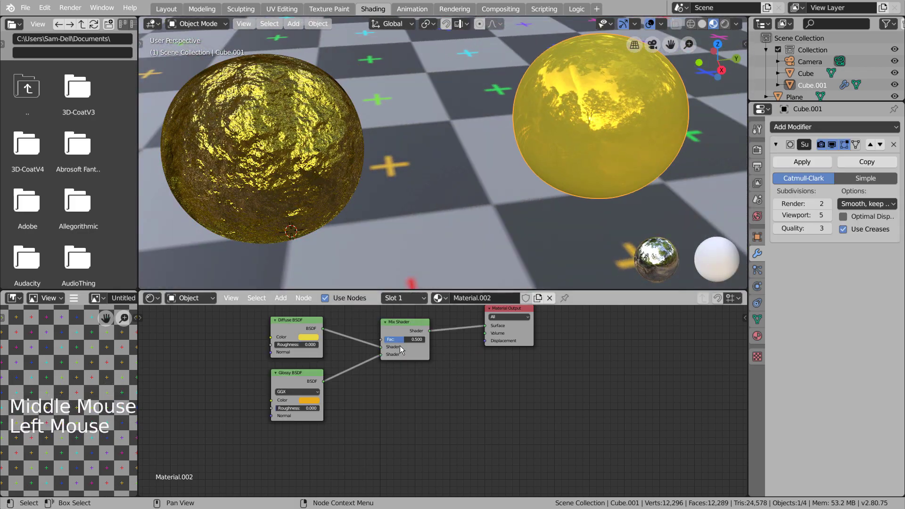
pyautogui.doubleClick(412, 400)
pyautogui.hotkey('shift', 'a')
pyautogui.click(420, 371)
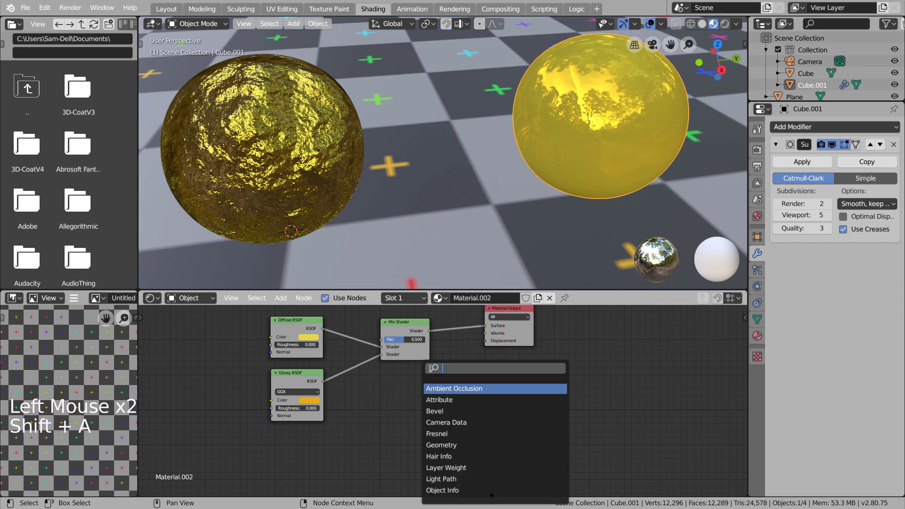
pyautogui.write('noi')
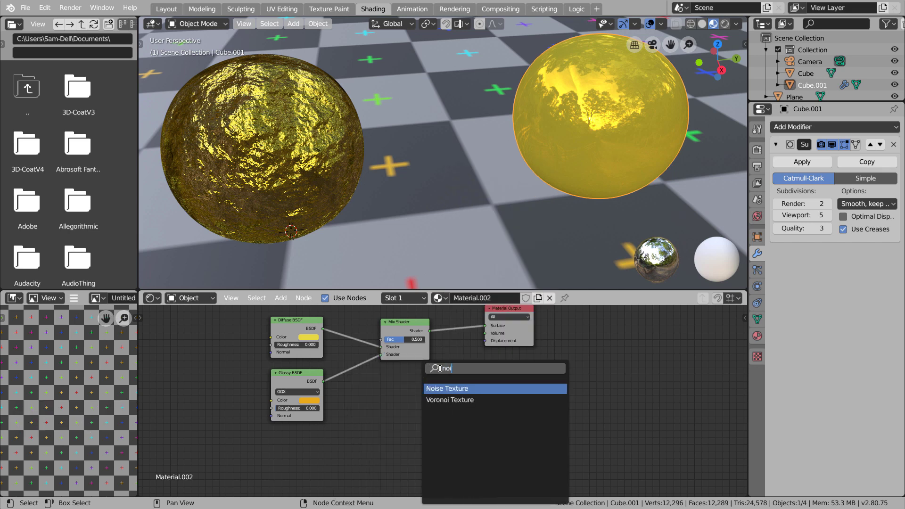
pyautogui.press('Return')
pyautogui.click(444, 382)
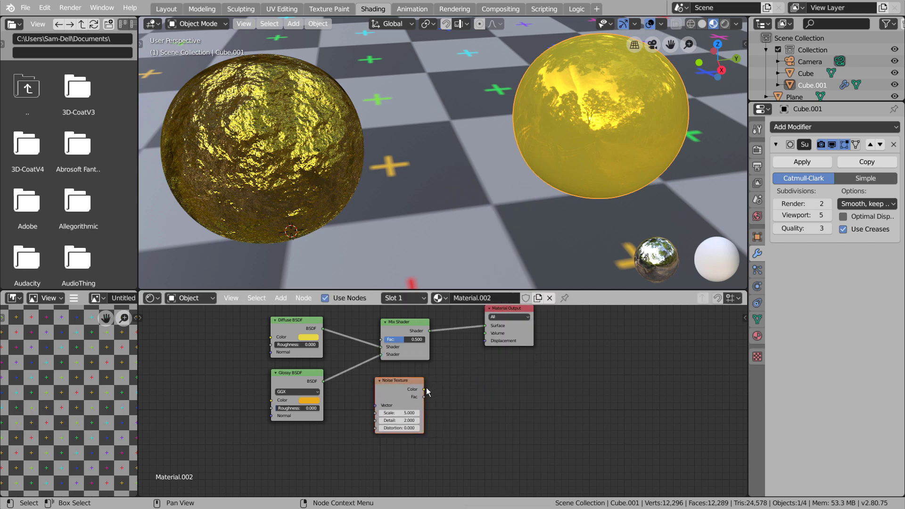
# Link the noise Color to the Material Output Displacement and set Scale to 2.
pyautogui.moveTo(424, 389); pyautogui.dragTo(485, 340)
pyautogui.doubleClick(408, 413)
pyautogui.write('2')
pyautogui.press('Return')
pyautogui.click(404, 420)
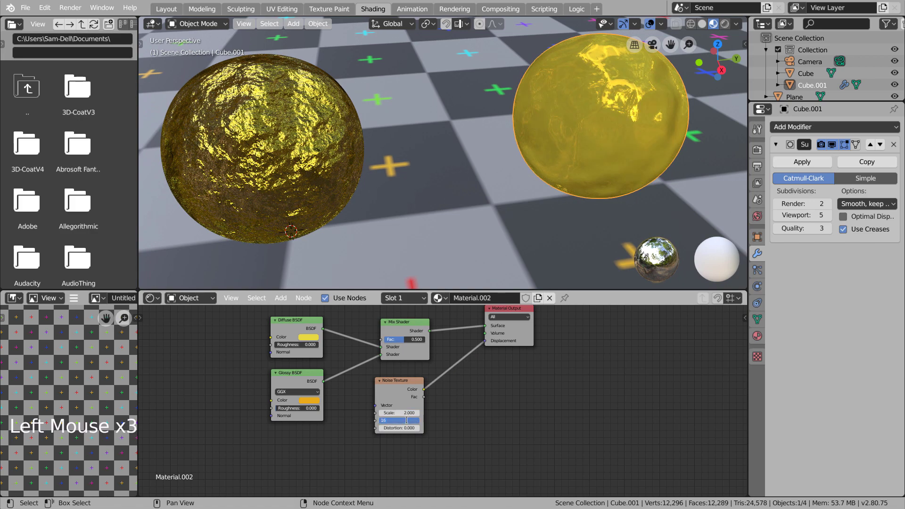
# Set the noise Detail to 16, try Distortion 5, then reset it to 0.
pyautogui.press('Return')
pyautogui.click(517, 391)
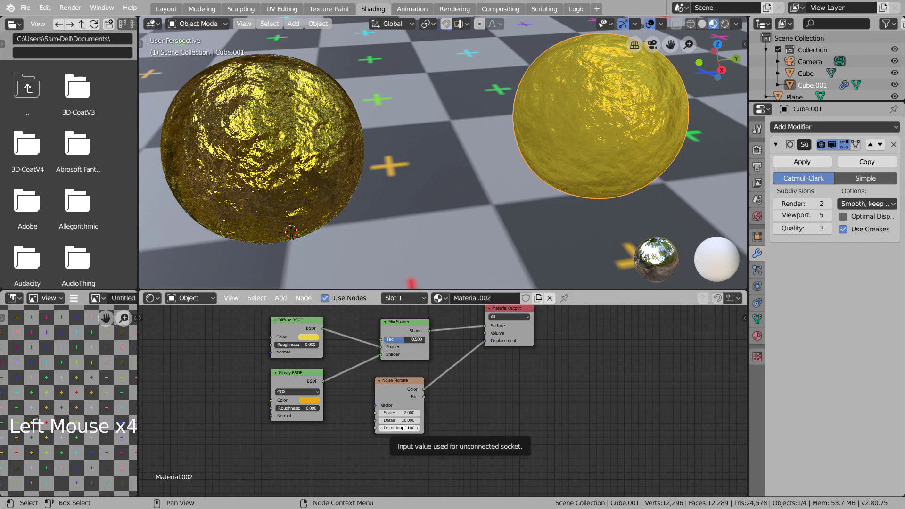
pyautogui.moveTo(408, 428); pyautogui.dragTo(476, 419)
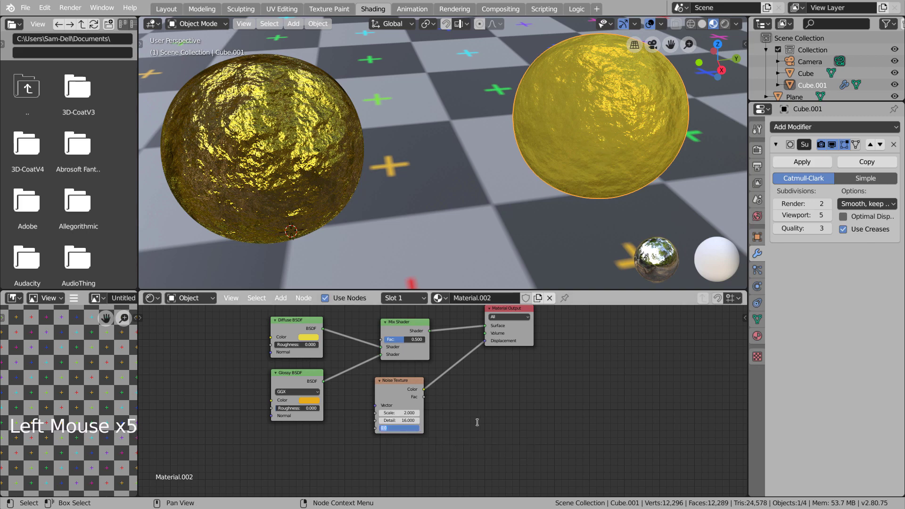
pyautogui.click(411, 426)
pyautogui.press('Return')
# Switch the viewport to the scene camera view.
pyautogui.scroll(-5, 469, 166)
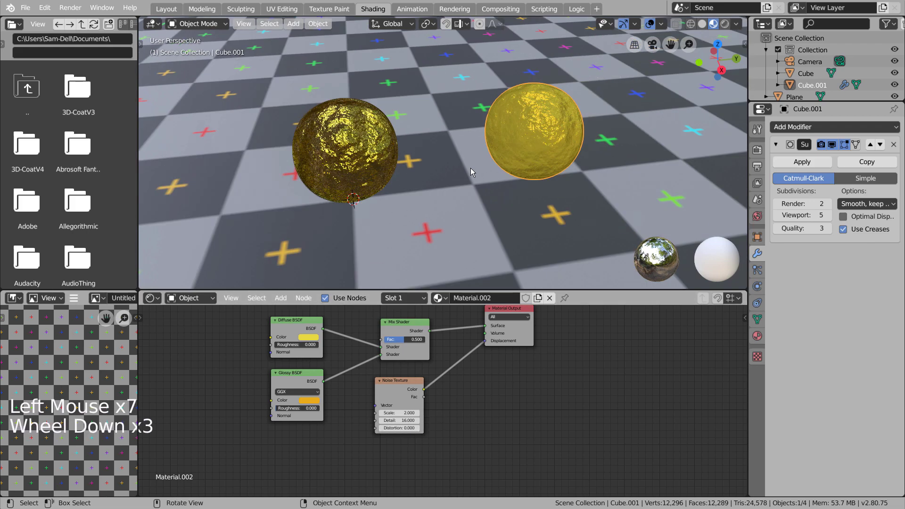
pyautogui.press('KP_0')
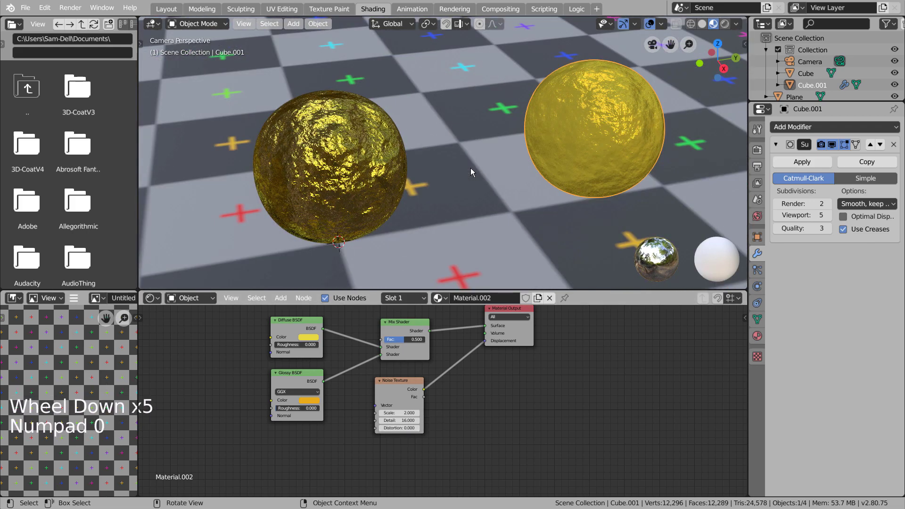
pyautogui.scroll(-4, 472, 169)
pyautogui.scroll(2, 472, 169)
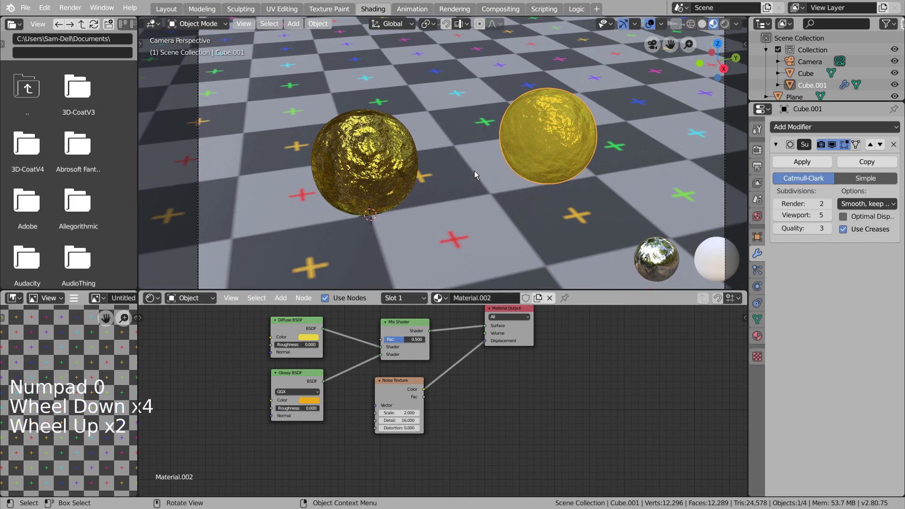
# Switch the render engine to Cycles in the render settings.
pyautogui.click(758, 150)
pyautogui.doubleClick(866, 162)
pyautogui.click(860, 128)
pyautogui.click(852, 156)
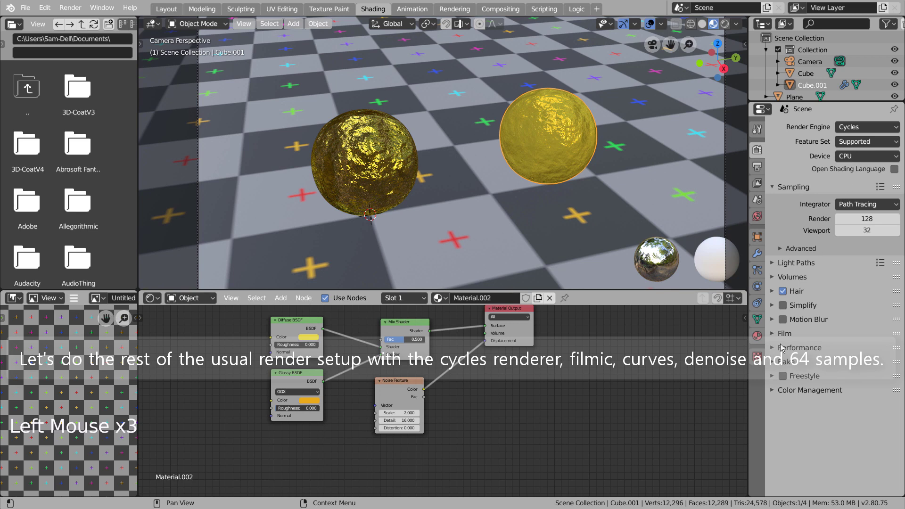
# Set color management to Filmic with the Very High Contrast look and rendered viewport shading.
pyautogui.click(773, 391)
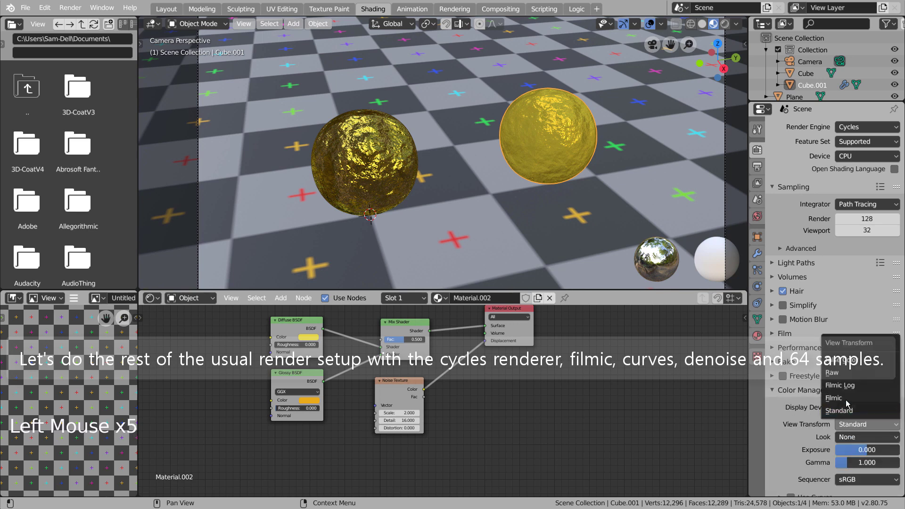
pyautogui.click(852, 437)
pyautogui.click(847, 411)
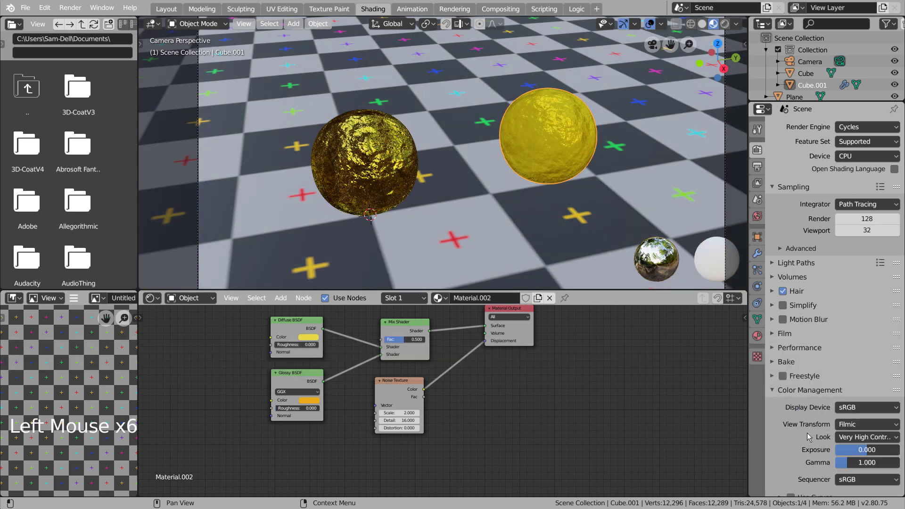
pyautogui.scroll(-6, 848, 414)
pyautogui.click(725, 23)
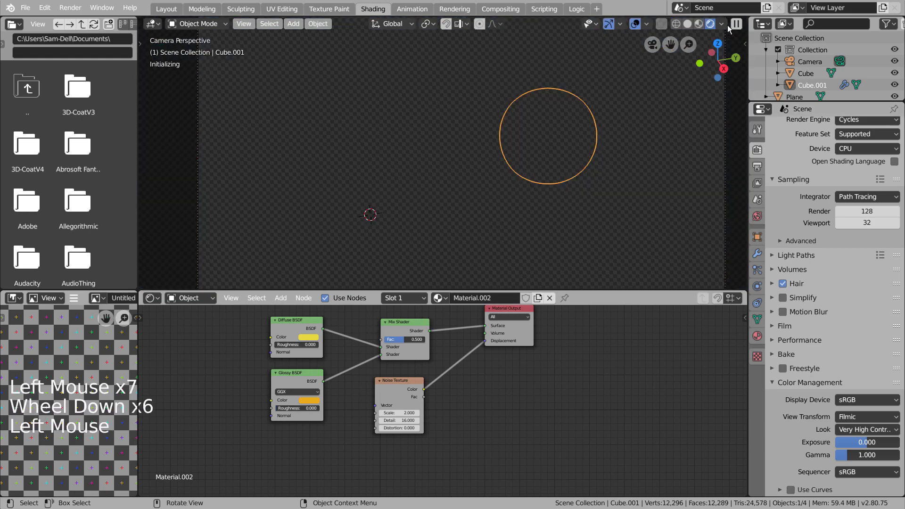
pyautogui.scroll(-5, 827, 369)
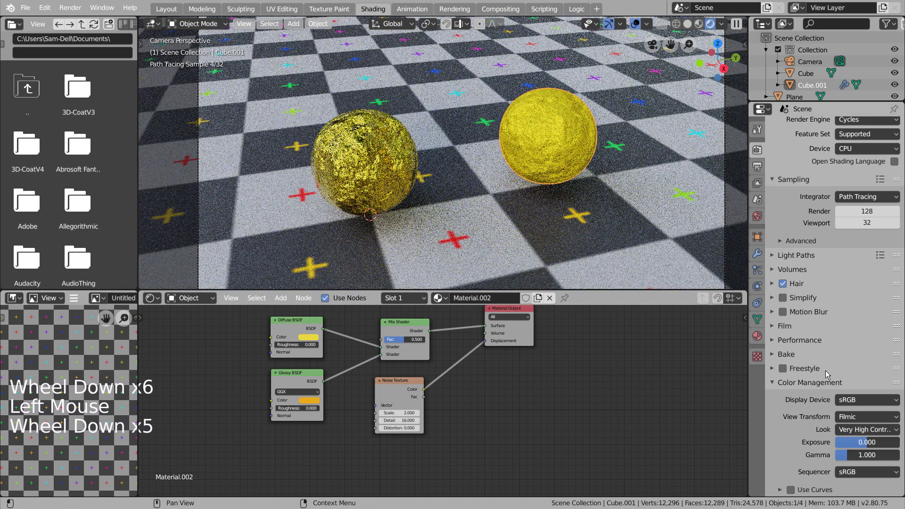
# Enable Use Curves and bend the tone curve to tame the highlights.
pyautogui.click(702, 269)
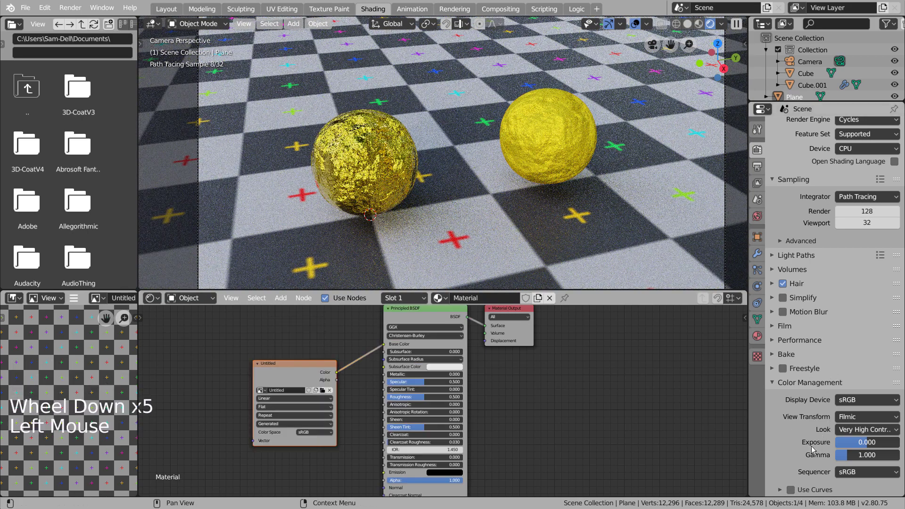
pyautogui.click(790, 490)
pyautogui.click(792, 490)
pyautogui.scroll(-4, 833, 473)
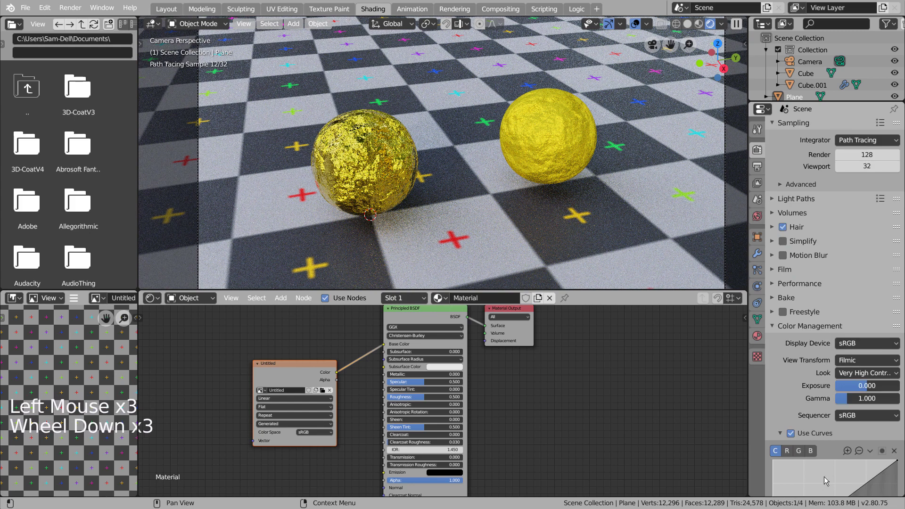
pyautogui.moveTo(867, 463); pyautogui.dragTo(872, 482)
pyautogui.scroll(-4, 857, 441)
pyautogui.scroll(-3, 858, 442)
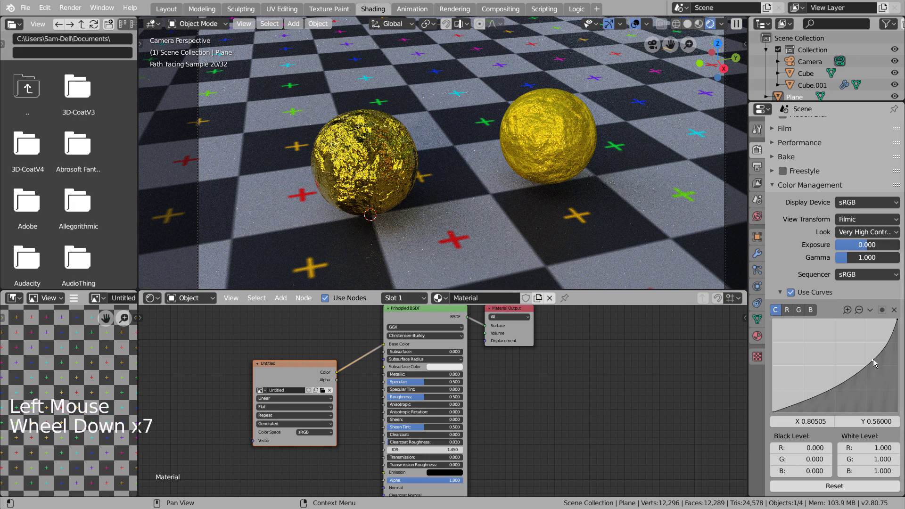
pyautogui.click(874, 363)
pyautogui.moveTo(874, 363); pyautogui.dragTo(877, 357)
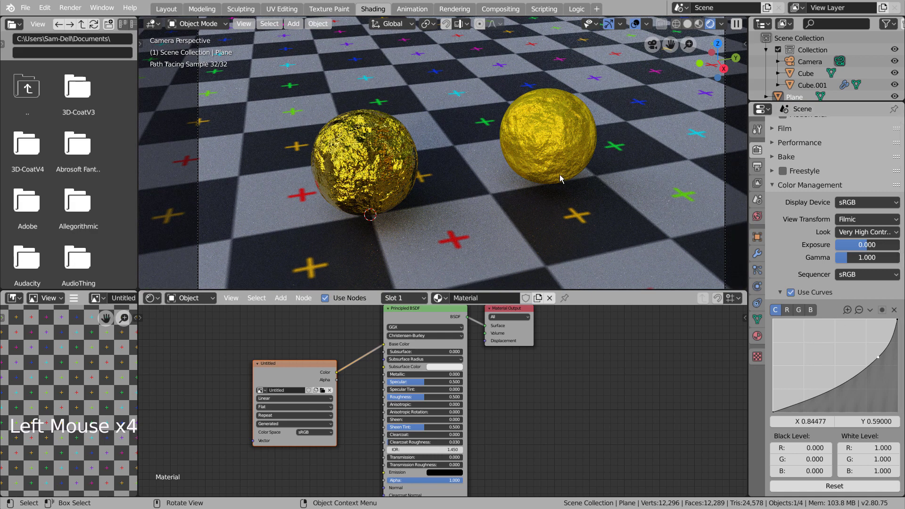
# Set the forest HDRI world strength to 0.5 and return to the Layout workspace.
pyautogui.click(757, 216)
pyautogui.click(859, 290)
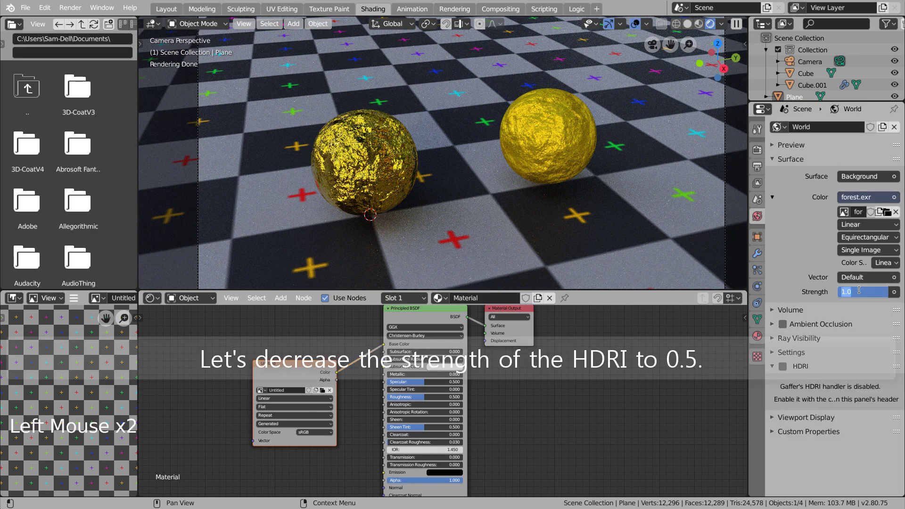
pyautogui.write('0.5')
pyautogui.press('Return')
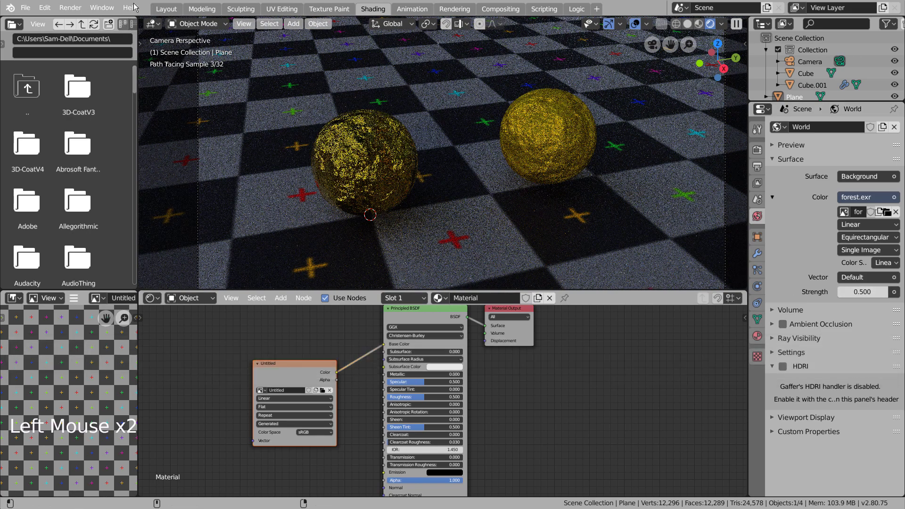
pyautogui.click(166, 8)
# Add a new mesh plane to the scene.
pyautogui.scroll(-7, 630, 279)
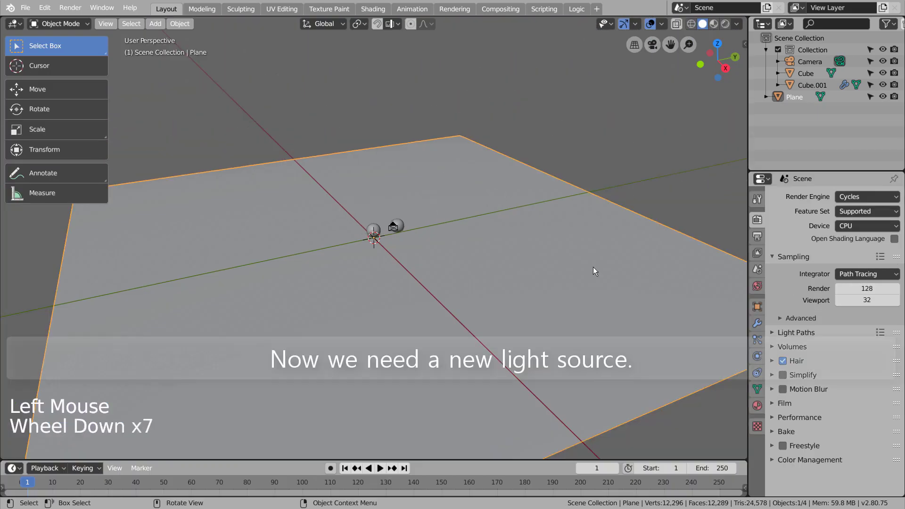
pyautogui.click(583, 255)
pyautogui.hotkey('shift', 'a')
pyautogui.moveTo(612, 168)
pyautogui.click(669, 172)
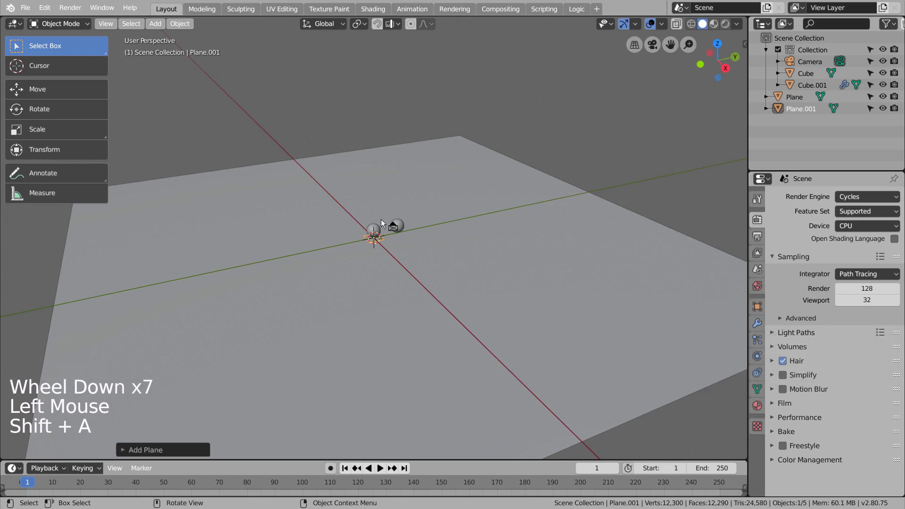
# Scale the new plane up by a factor of 5.
pyautogui.press('s')
pyautogui.press('5')
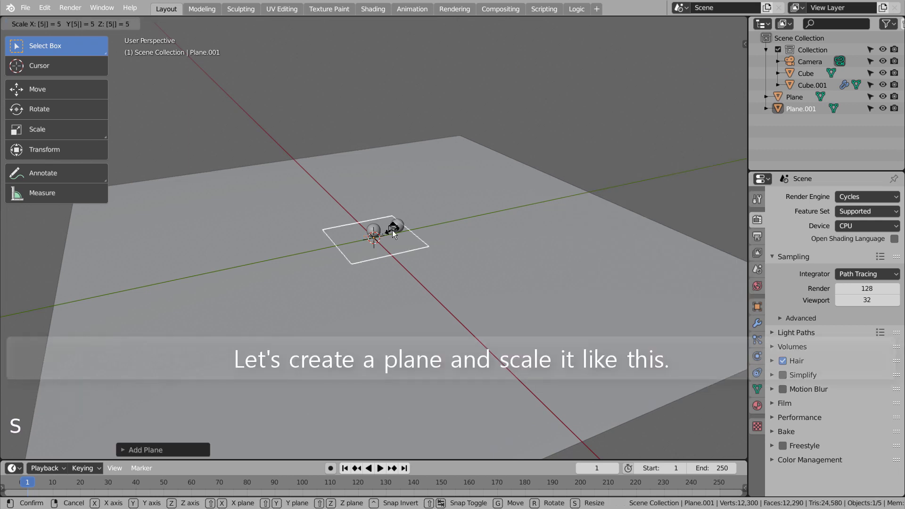
pyautogui.press('Return')
pyautogui.hotkey('ctrl', 'z')
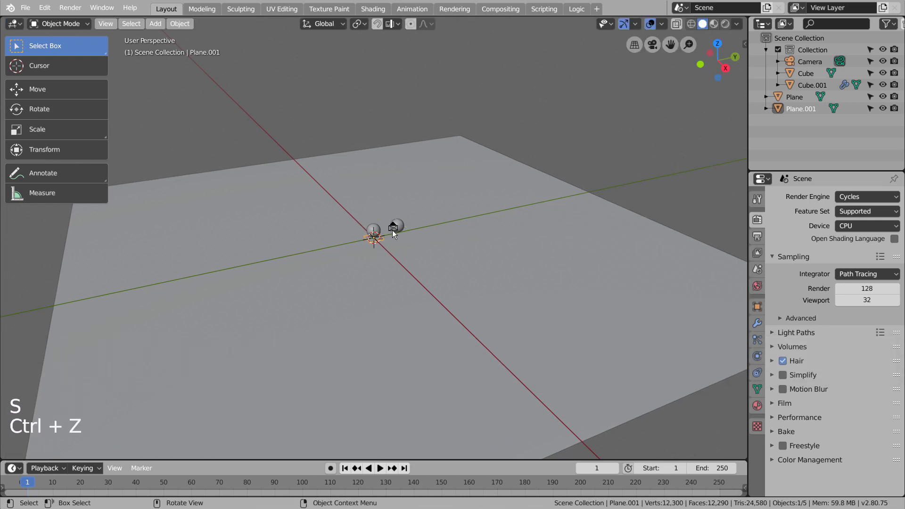
pyautogui.press('s')
pyautogui.press('Return')
pyautogui.hotkey('ctrl', 'z')
pyautogui.press('s')
pyautogui.press('5')
pyautogui.press('Return')
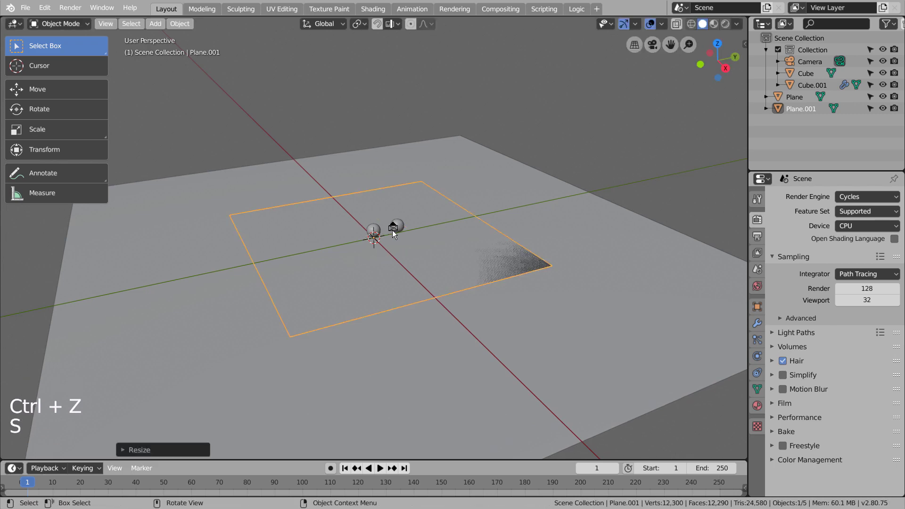
# Raise the plane high above the spheres along Z with the Move gizmo.
pyautogui.click(52, 89)
pyautogui.moveTo(376, 203); pyautogui.dragTo(390, 47)
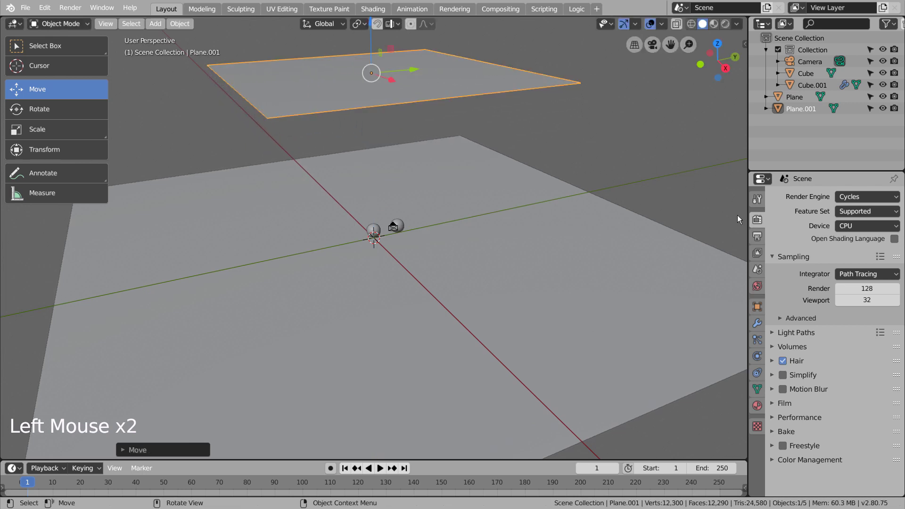
pyautogui.click(766, 404)
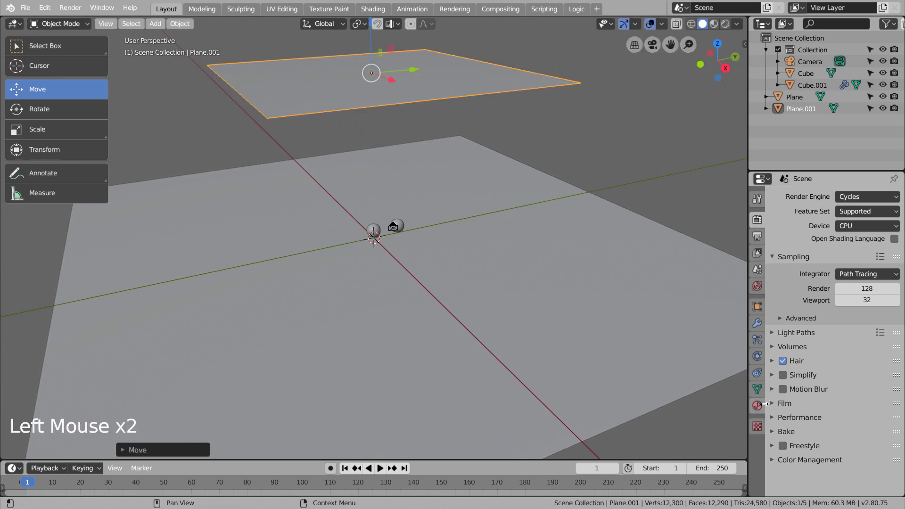
# Give the plane a new Emission material with Strength 8.
pyautogui.click(757, 405)
pyautogui.click(829, 233)
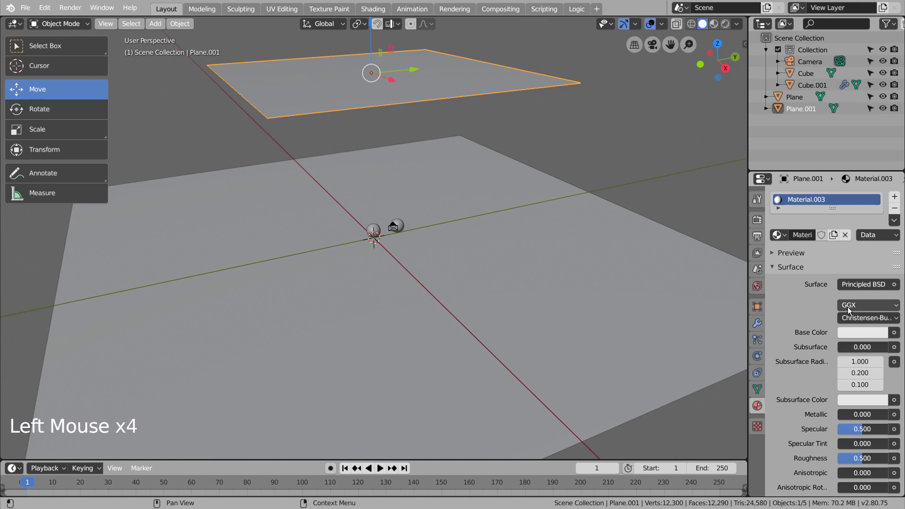
pyautogui.click(863, 284)
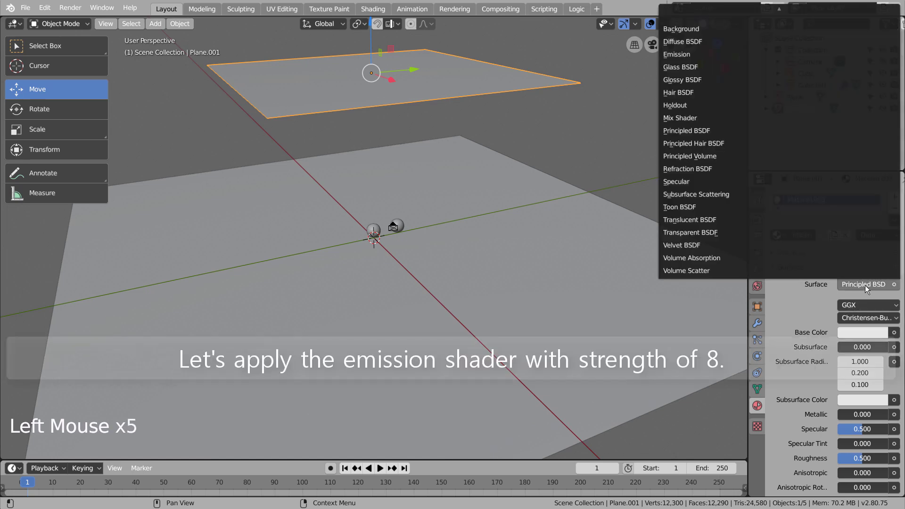
pyautogui.click(686, 54)
pyautogui.click(862, 320)
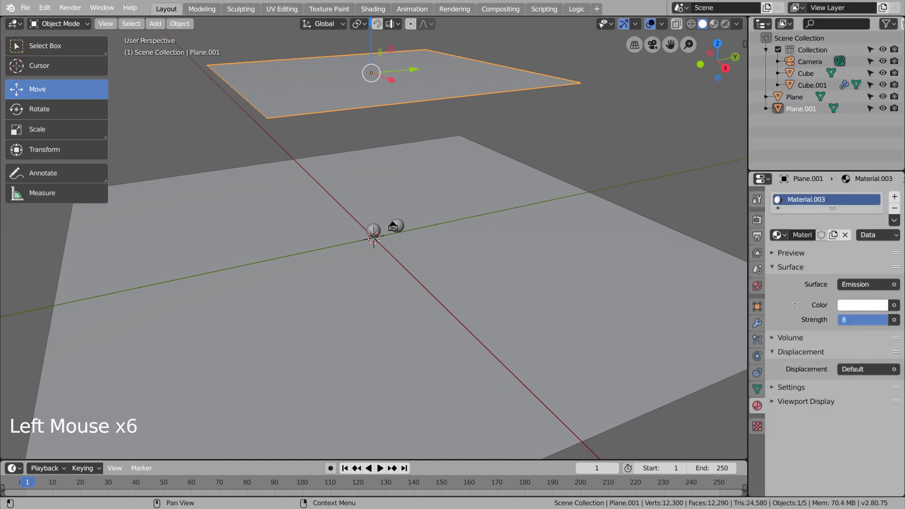
pyautogui.write('8')
pyautogui.press('Return')
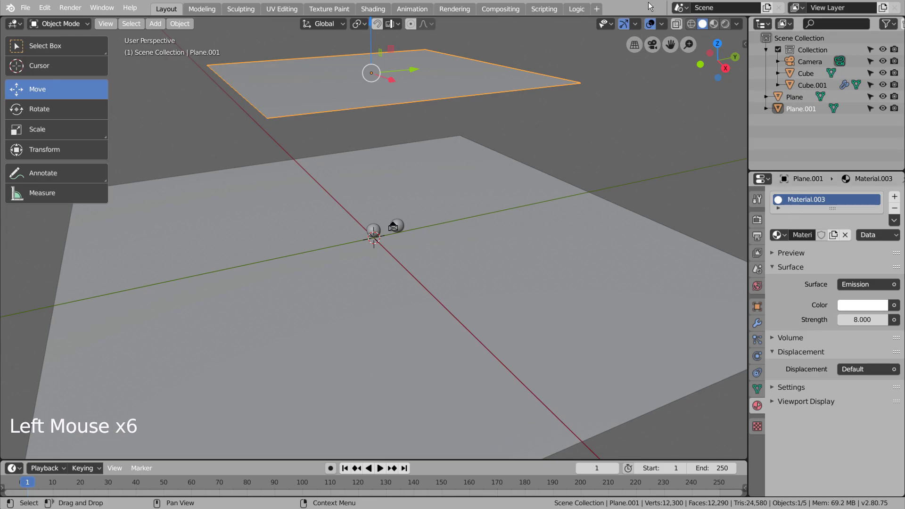
# Preview the emission-lit scene in rendered shading from the camera view.
pyautogui.click(725, 23)
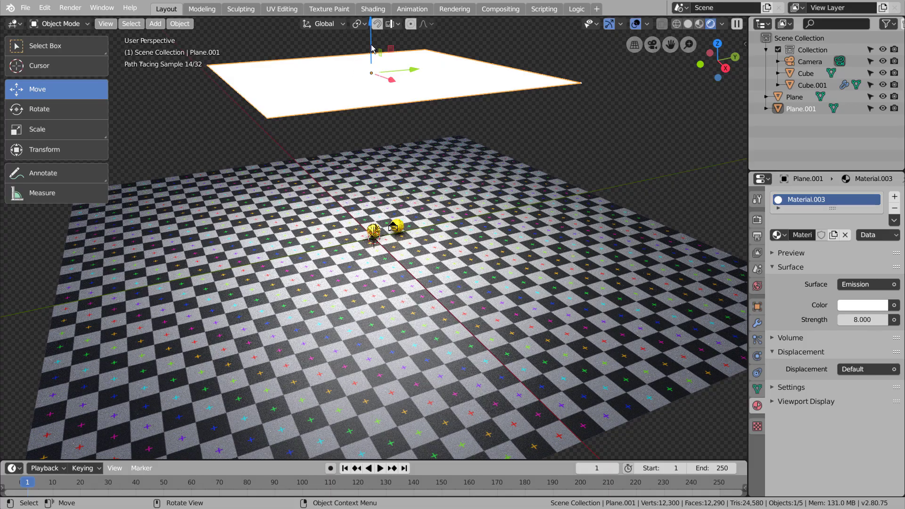
pyautogui.moveTo(371, 48); pyautogui.dragTo(383, 157)
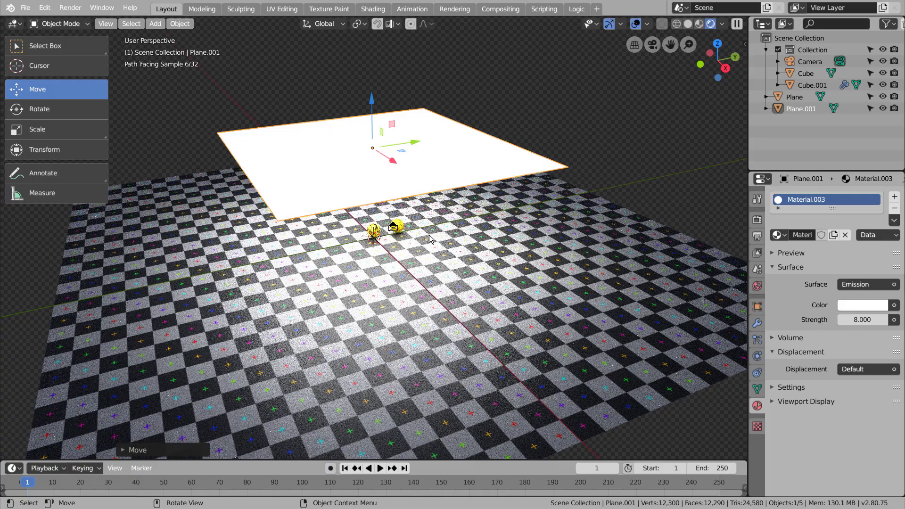
pyautogui.hotkey('ctrl', 'z')
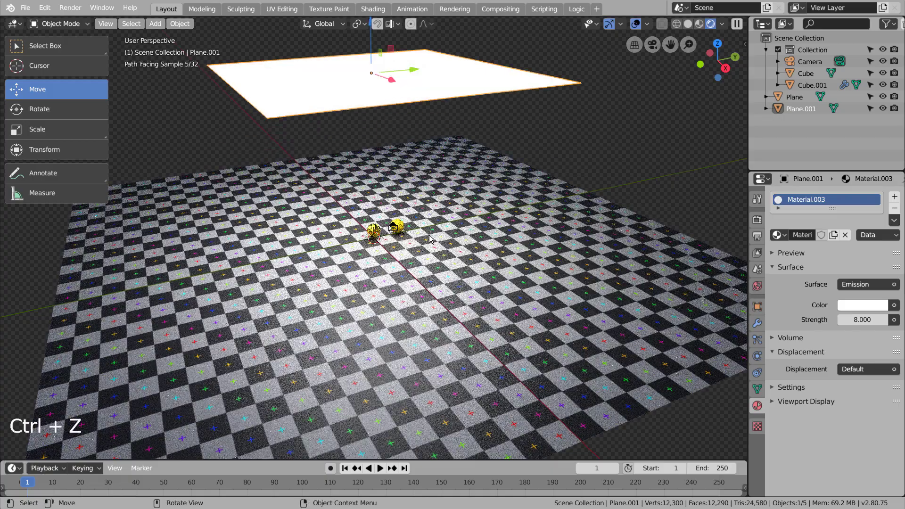
pyautogui.press('KP_0')
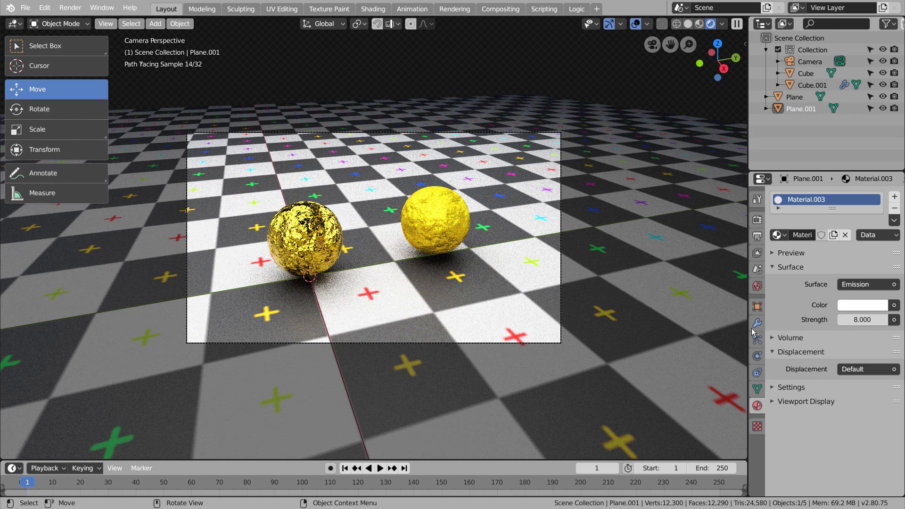
# Check the View Layer settings, set viewport shading back to Solid, and show Render properties.
pyautogui.click(757, 253)
pyautogui.scroll(-7, 856, 469)
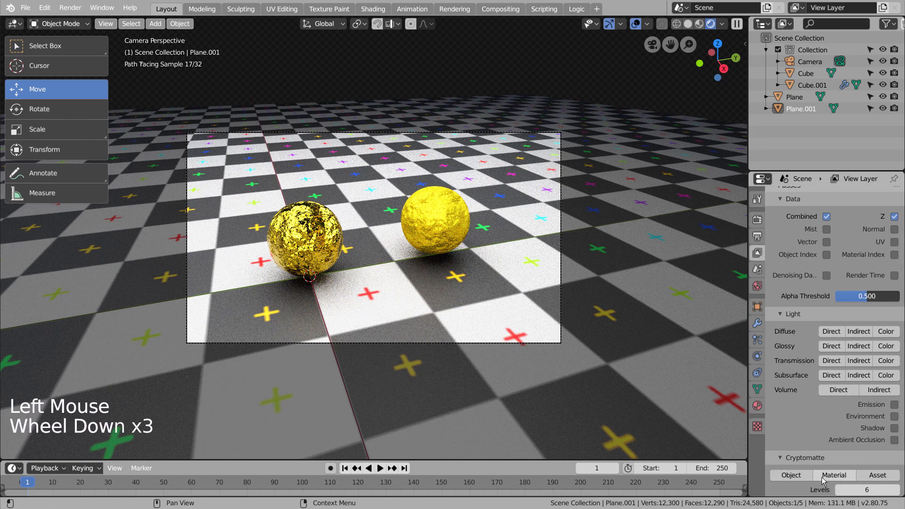
pyautogui.click(785, 490)
pyautogui.scroll(9, 804, 387)
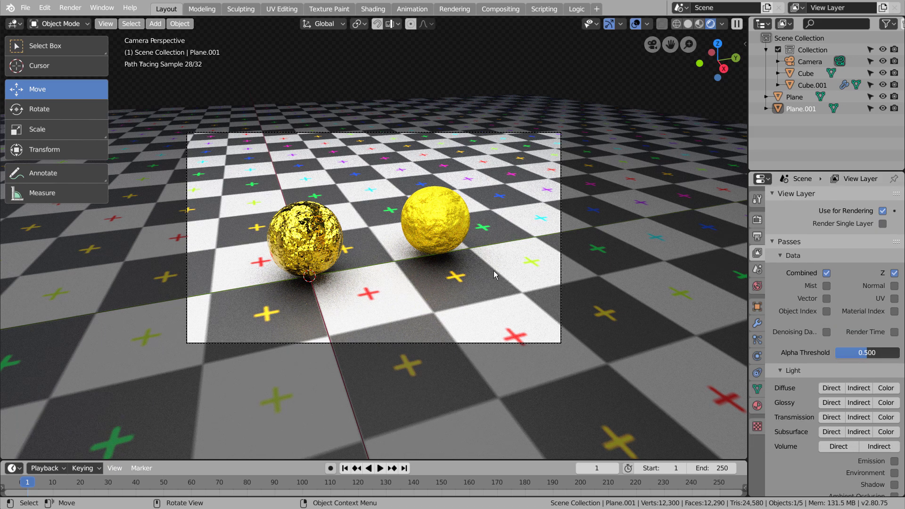
pyautogui.click(688, 24)
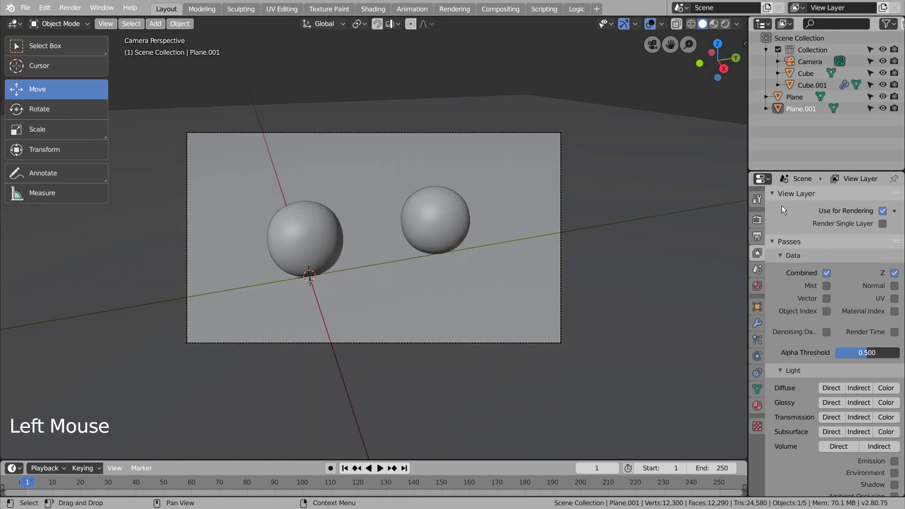
pyautogui.scroll(5, 788, 251)
pyautogui.click(757, 219)
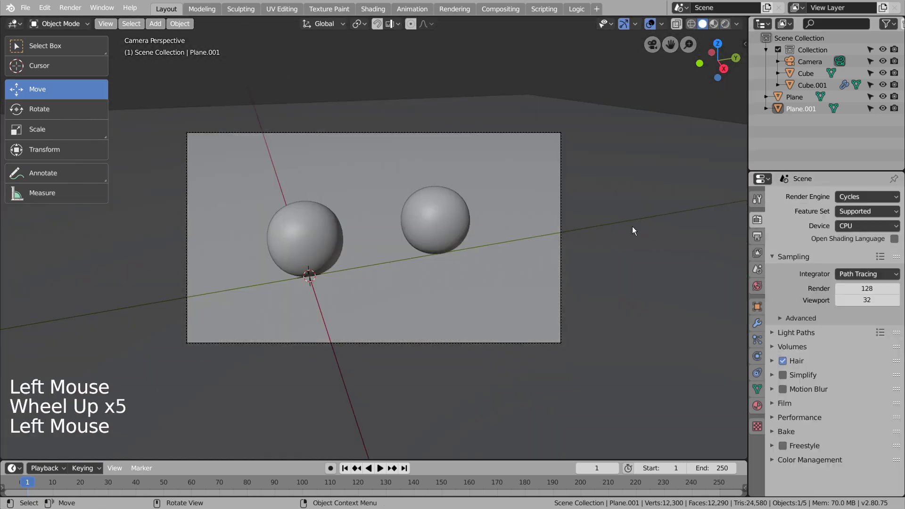
# Cancel a test render and apply the right sphere's Subdivision modifier.
pyautogui.press('F12')
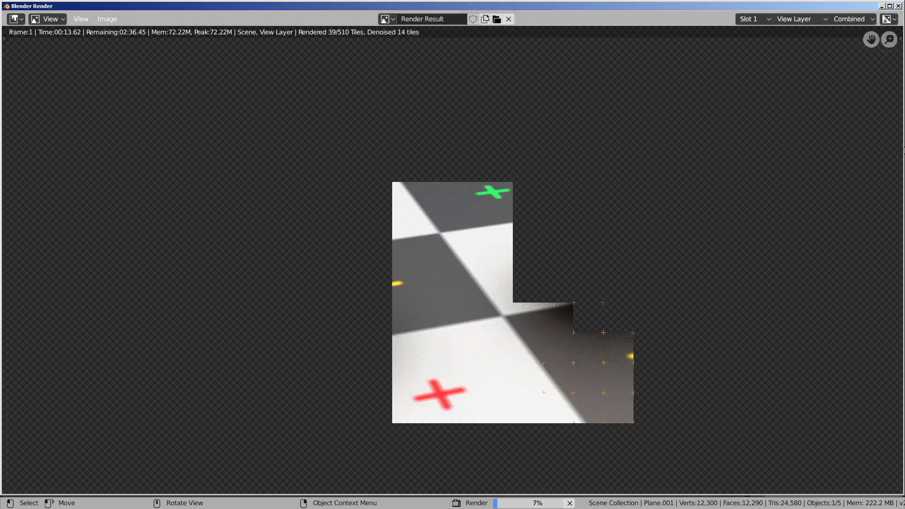
pyautogui.press('Escape')
pyautogui.click(430, 189)
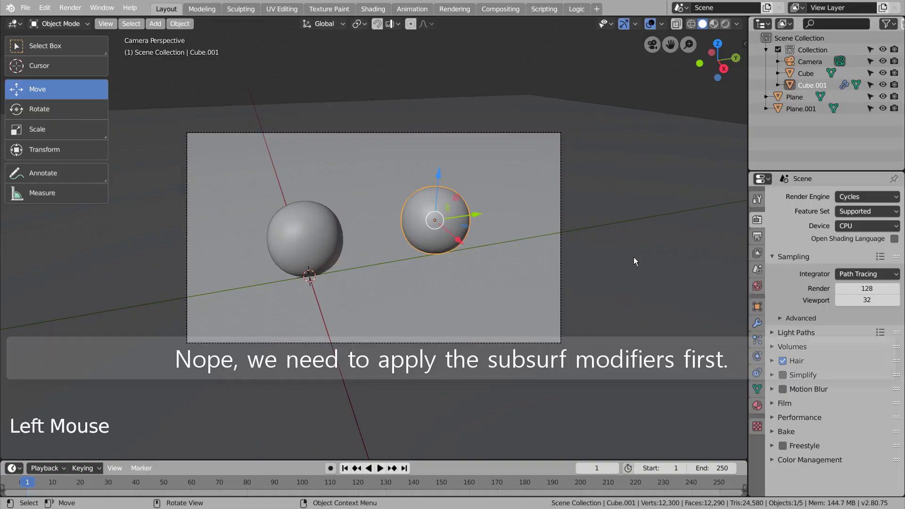
pyautogui.click(757, 323)
pyautogui.click(816, 233)
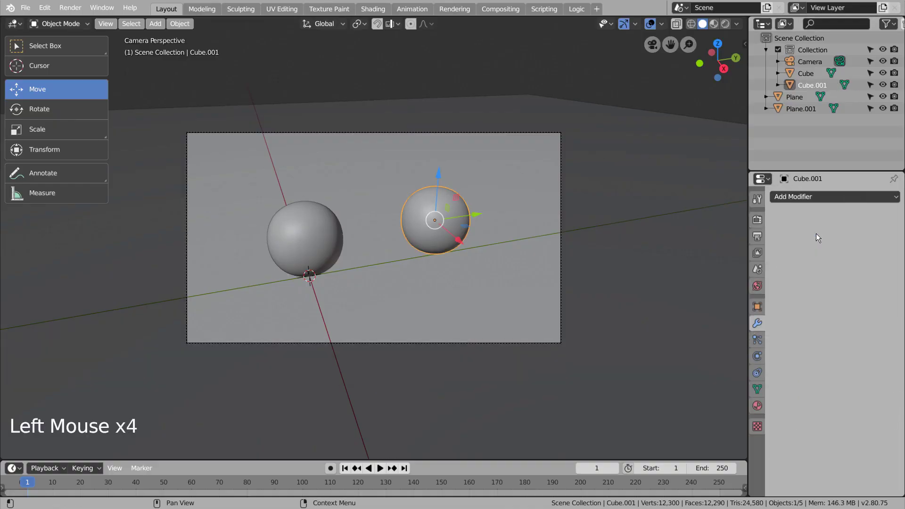
# Reselect the right sphere and render the final image with F12.
pyautogui.click(304, 235)
pyautogui.click(459, 209)
pyautogui.press('F12')
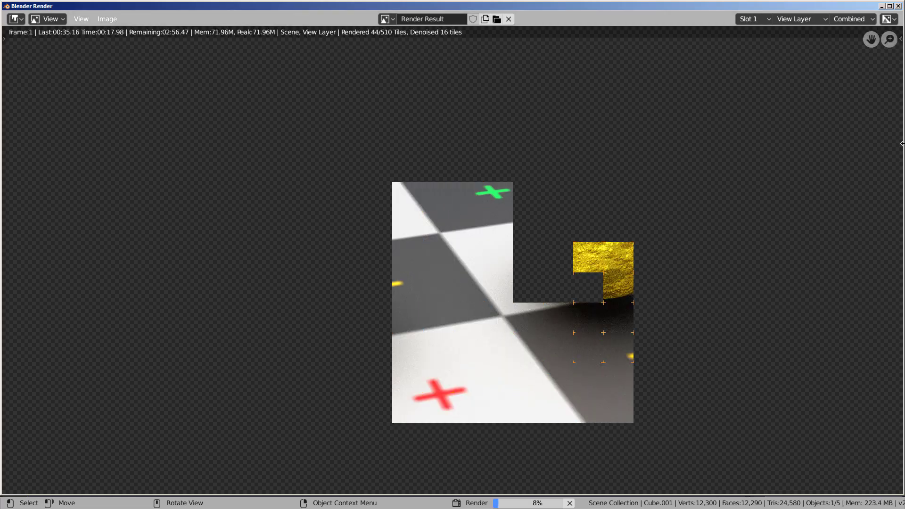